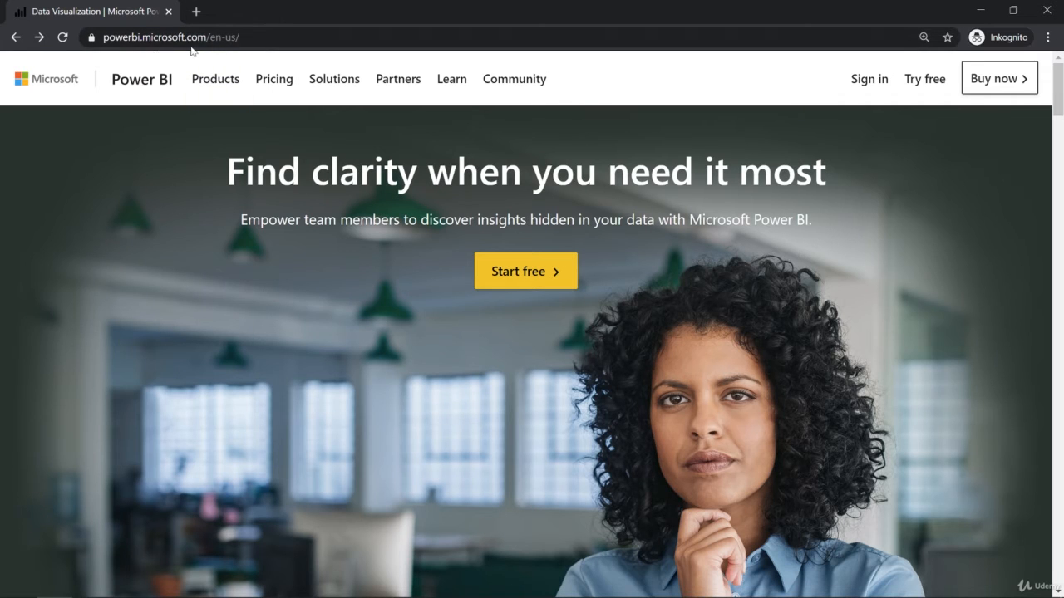
# Go to the Power BI Desktop product page and open its download and language options.
pyautogui.click(222, 82)
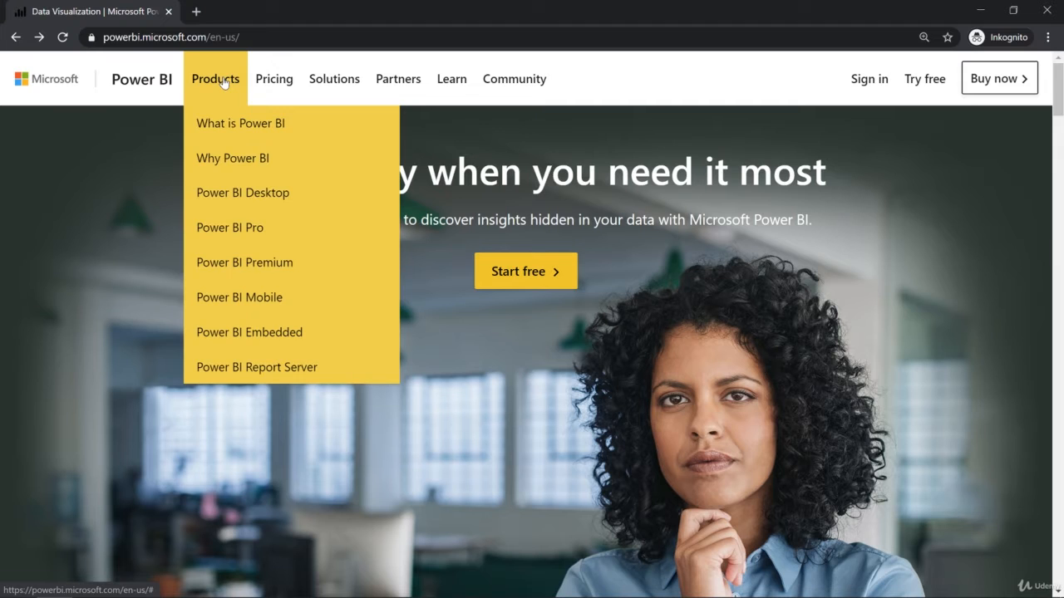
pyautogui.click(262, 193)
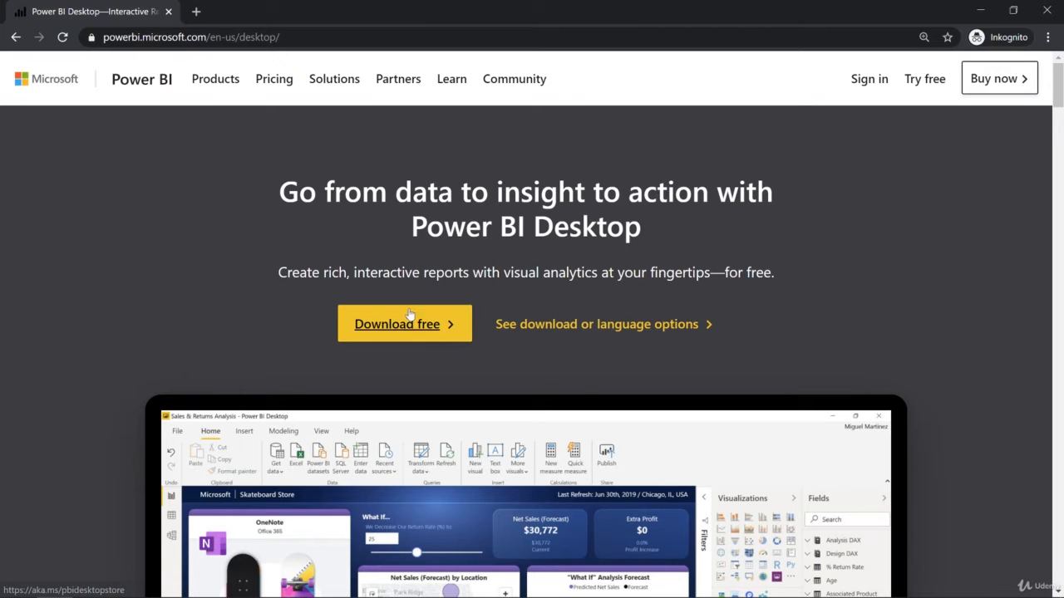
pyautogui.click(549, 324)
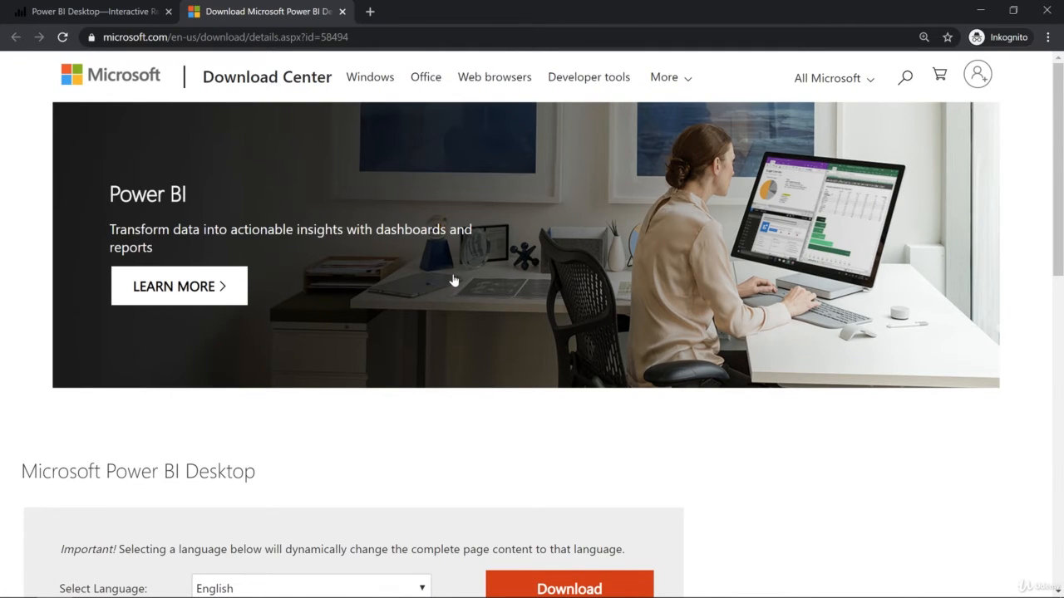
# Expand the System Requirements on the download page and check the supported operating systems and platforms.
pyautogui.scroll(-4, 454, 281)
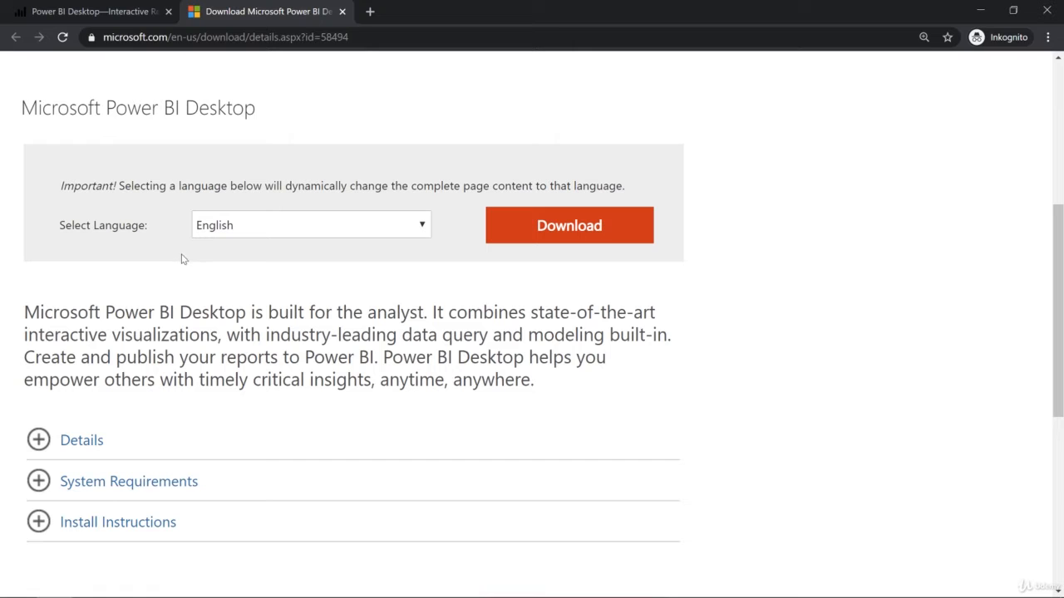
pyautogui.scroll(-2, 171, 273)
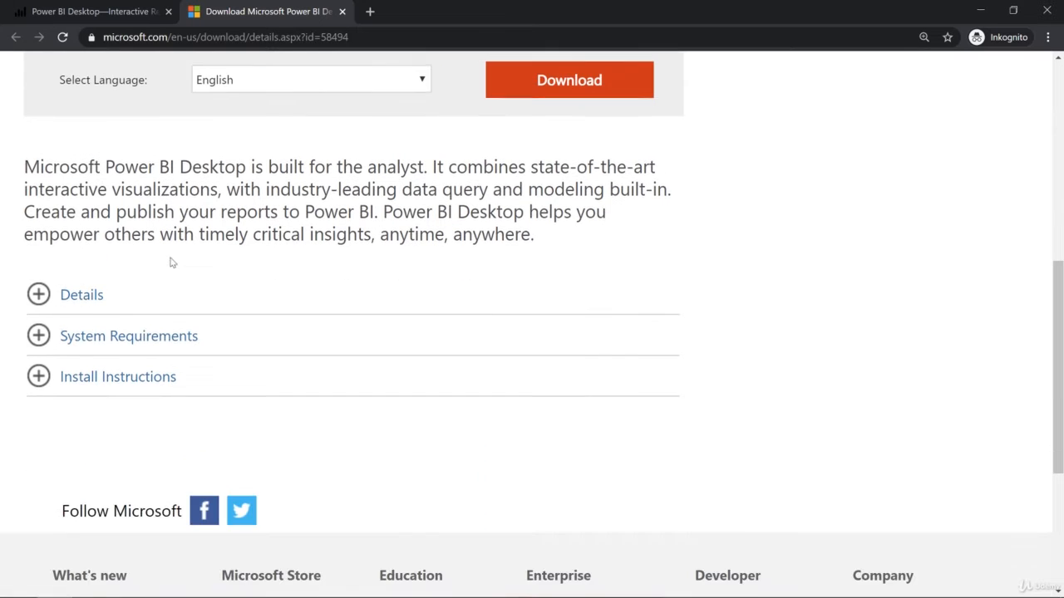
pyautogui.click(121, 339)
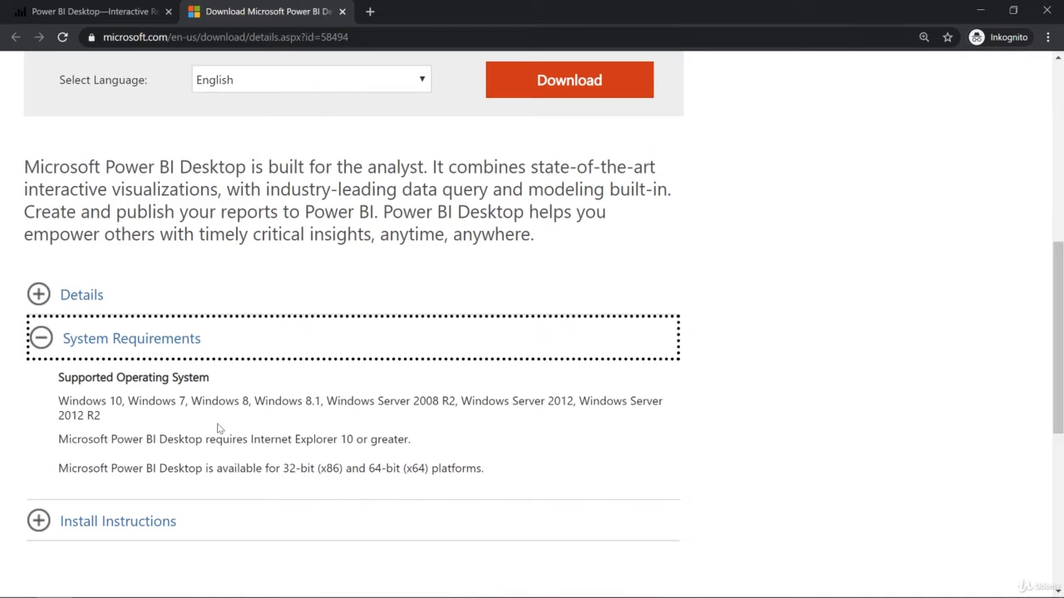
pyautogui.moveTo(58, 468); pyautogui.dragTo(510, 472)
pyautogui.click(504, 458)
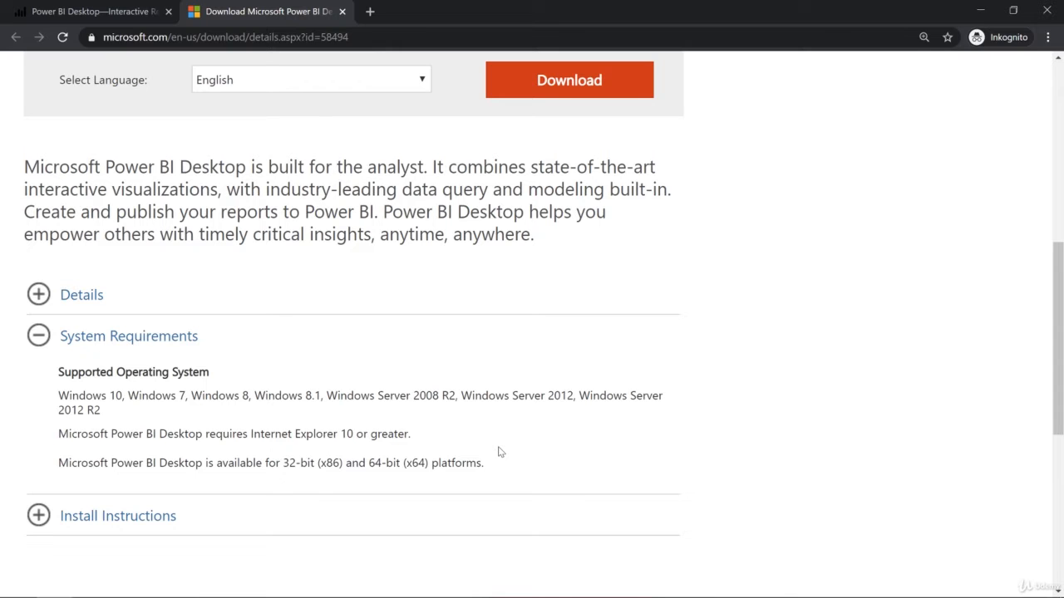
# Look up the computer's system type in Windows System Information, and close that window.
pyautogui.press('super')
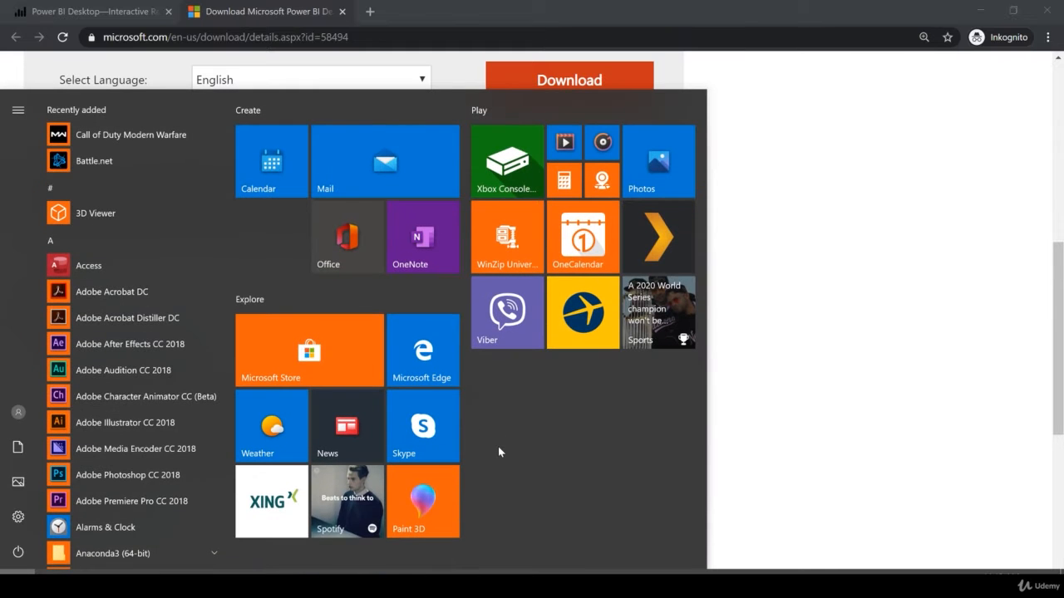
pyautogui.write('system ')
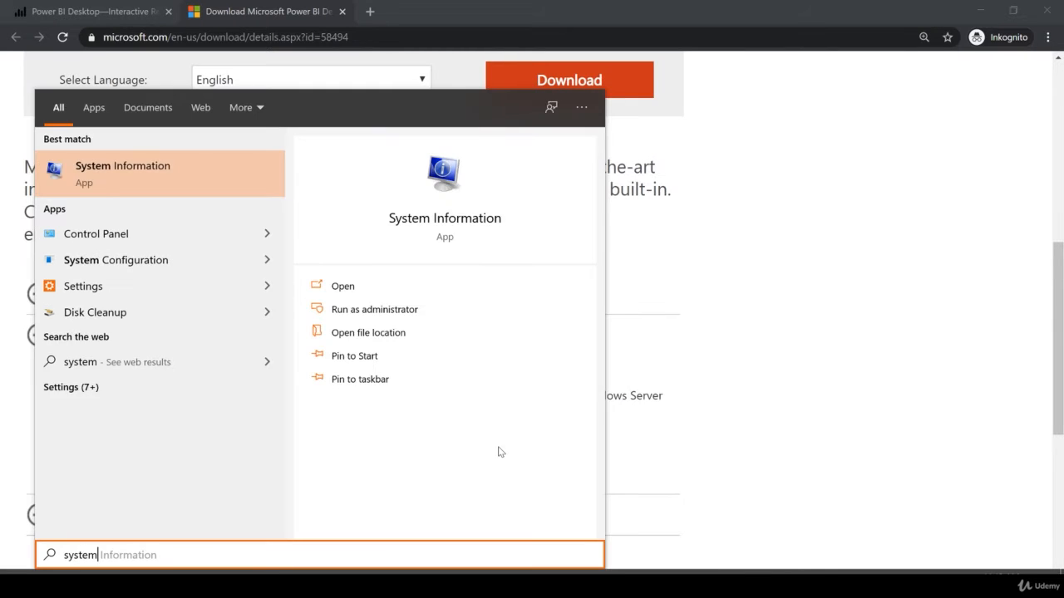
pyautogui.write('inf')
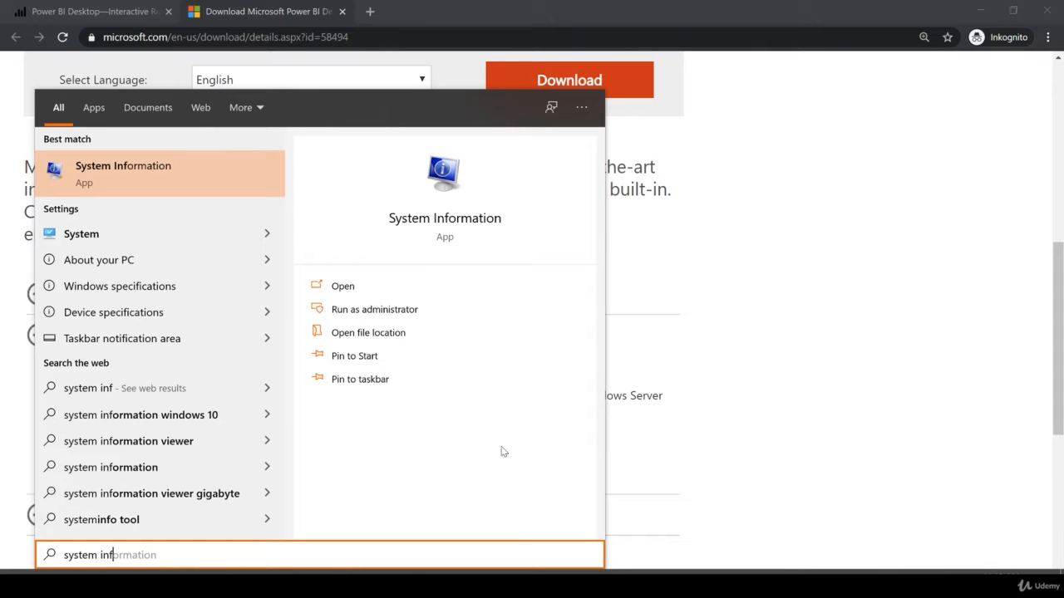
pyautogui.click(121, 171)
pyautogui.click(431, 192)
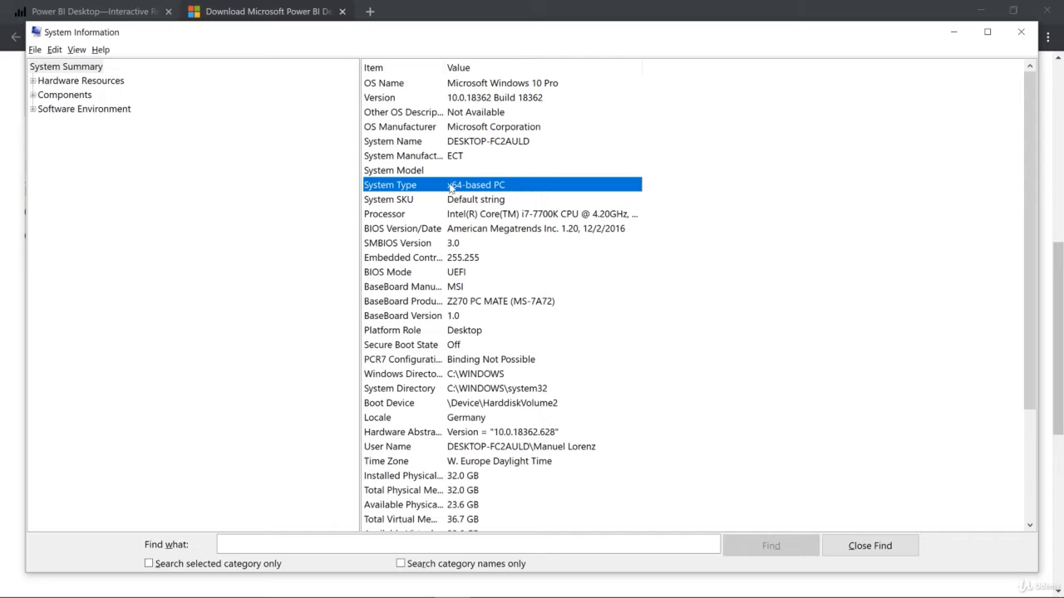
pyautogui.click(1020, 31)
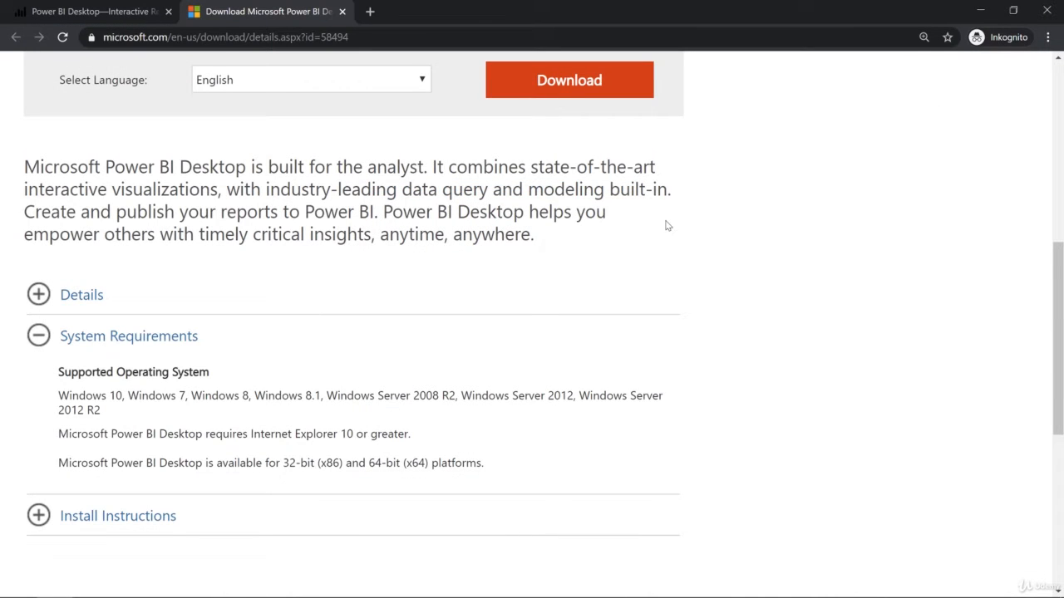
# Download the 64-bit English installer, PBIDesktopSetup_x64.exe.
pyautogui.click(576, 86)
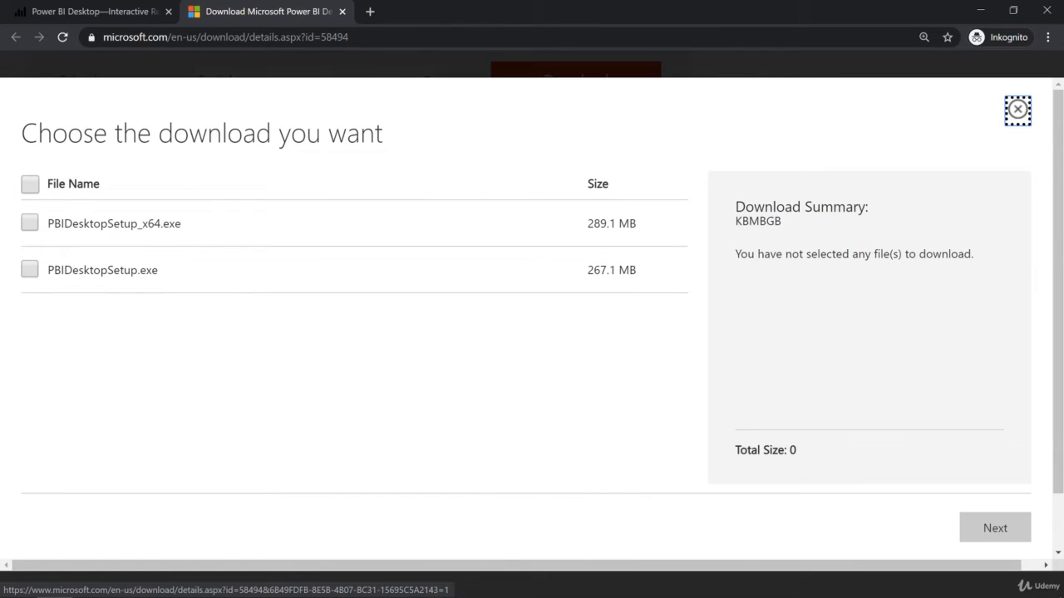
pyautogui.click(31, 226)
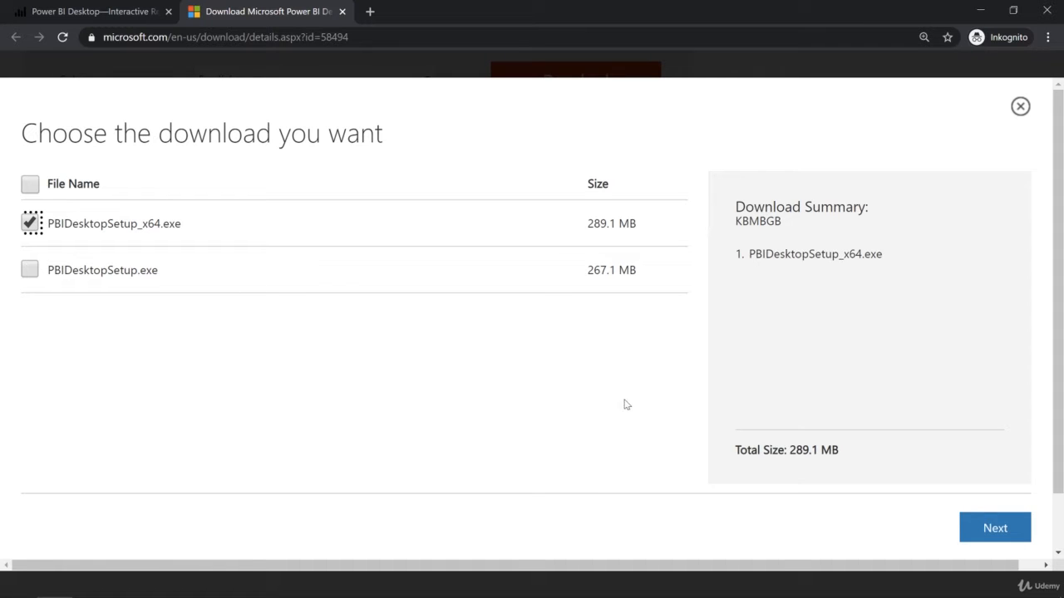
pyautogui.click(989, 536)
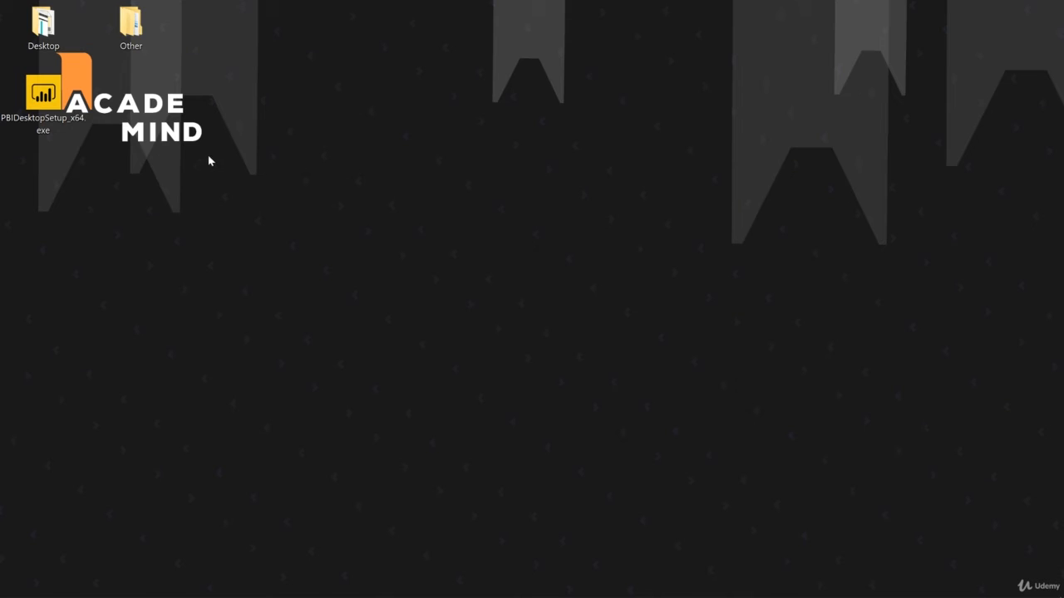
# Run PBIDesktopSetup_x64.exe from the desktop with English as the setup language and accept the license terms.
pyautogui.doubleClick(40, 105)
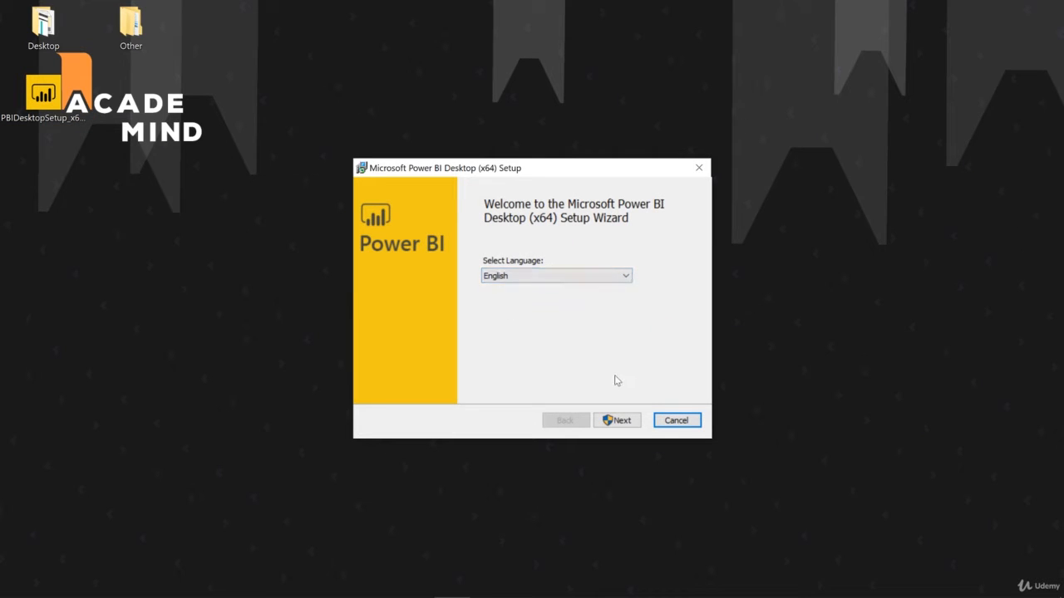
pyautogui.click(614, 421)
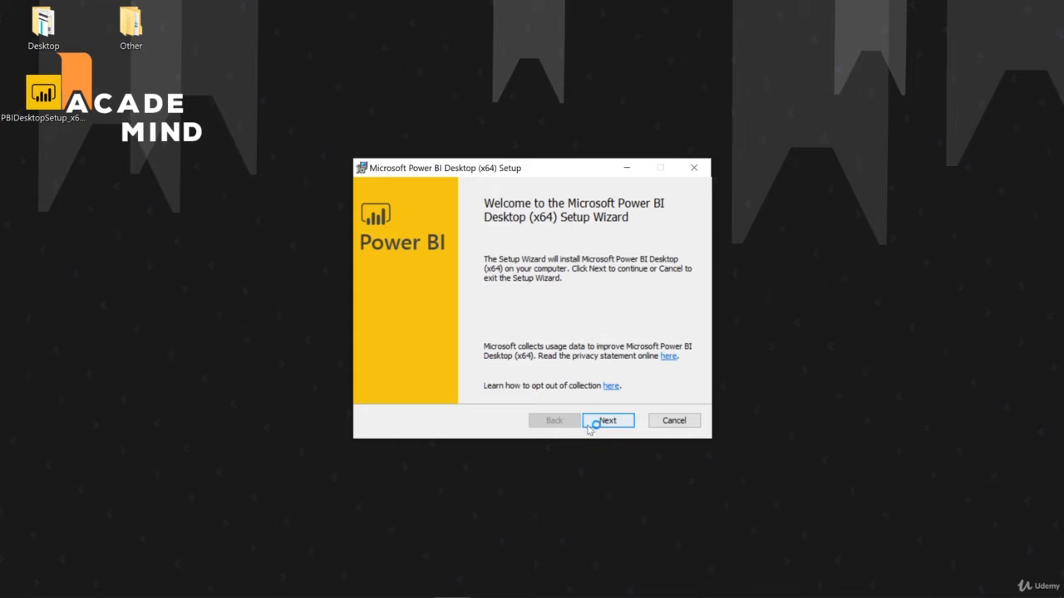
pyautogui.click(615, 421)
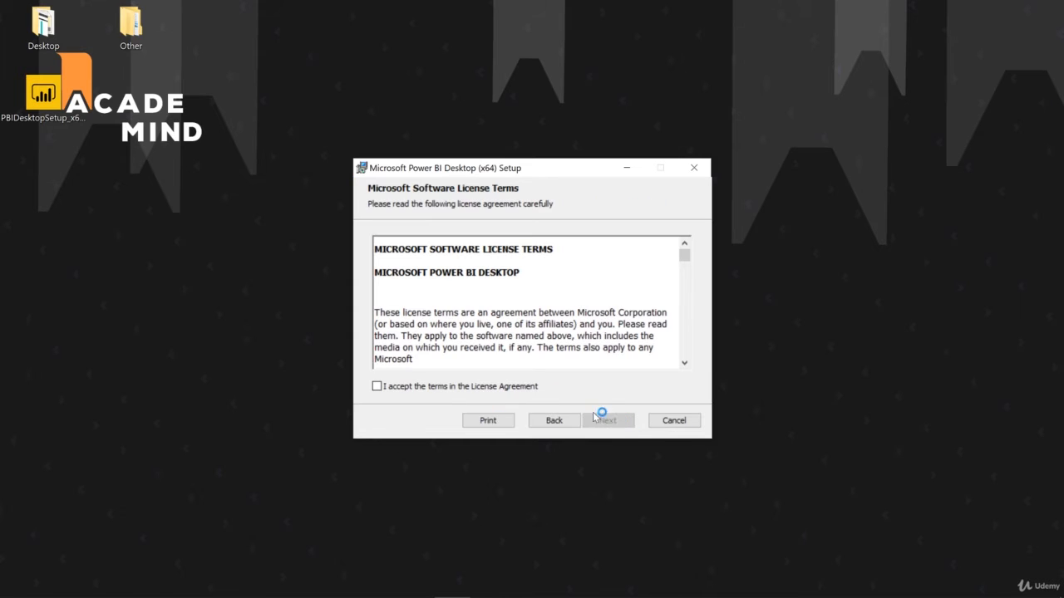
pyautogui.click(440, 387)
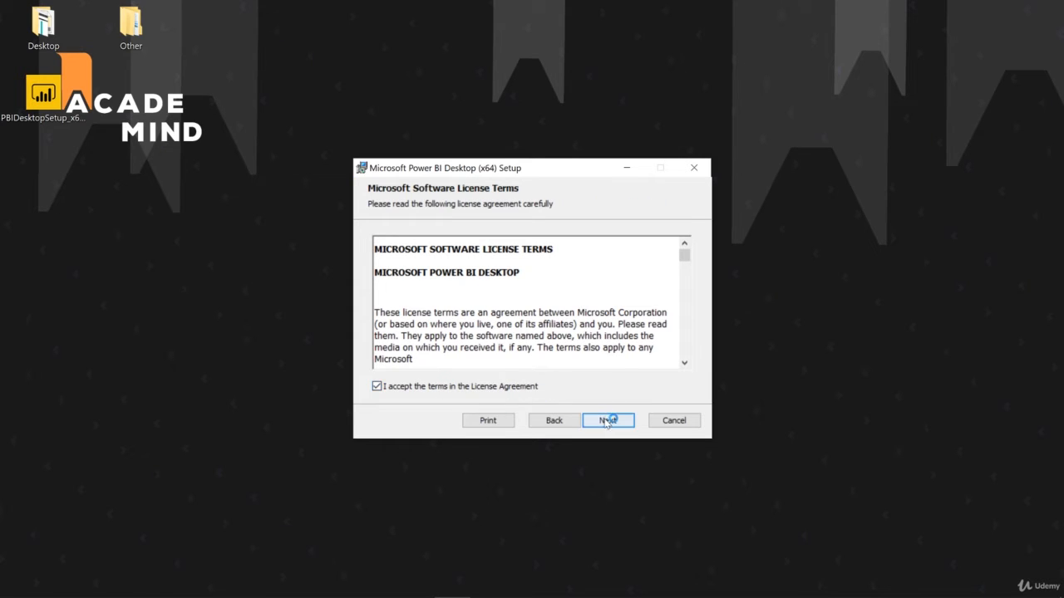
pyautogui.click(606, 421)
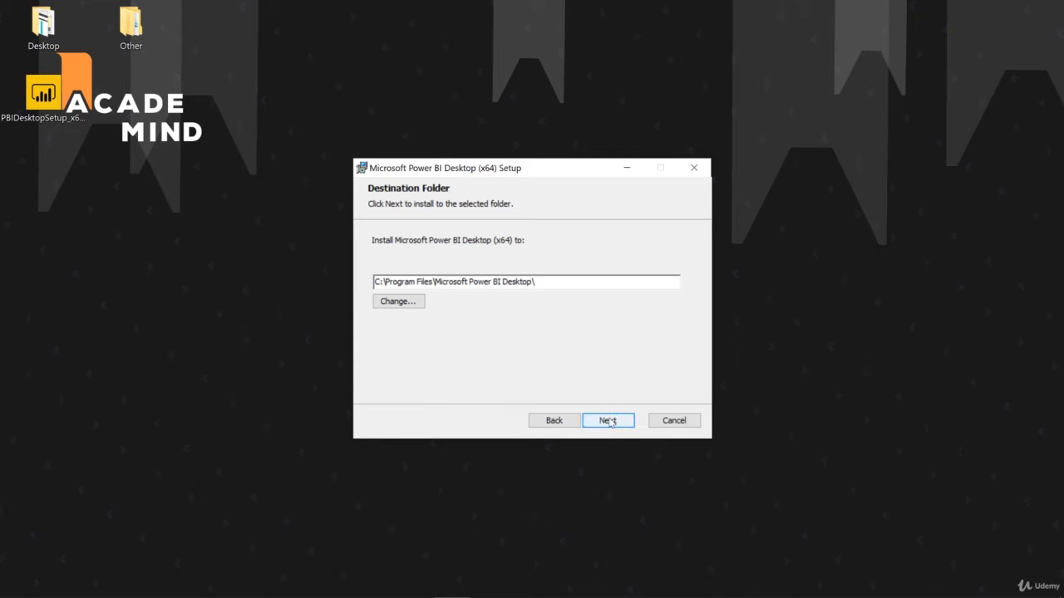
# Install to C:\Program Files\Microsoft Power BI Desktop\ with a desktop shortcut, and finish the wizard without launching the program.
pyautogui.click(609, 422)
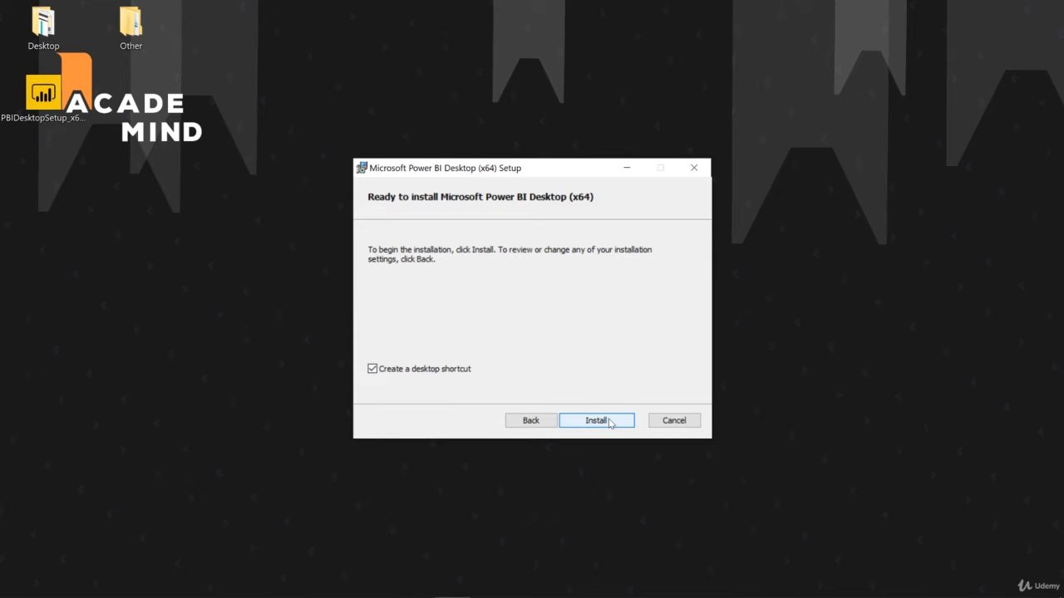
pyautogui.click(609, 422)
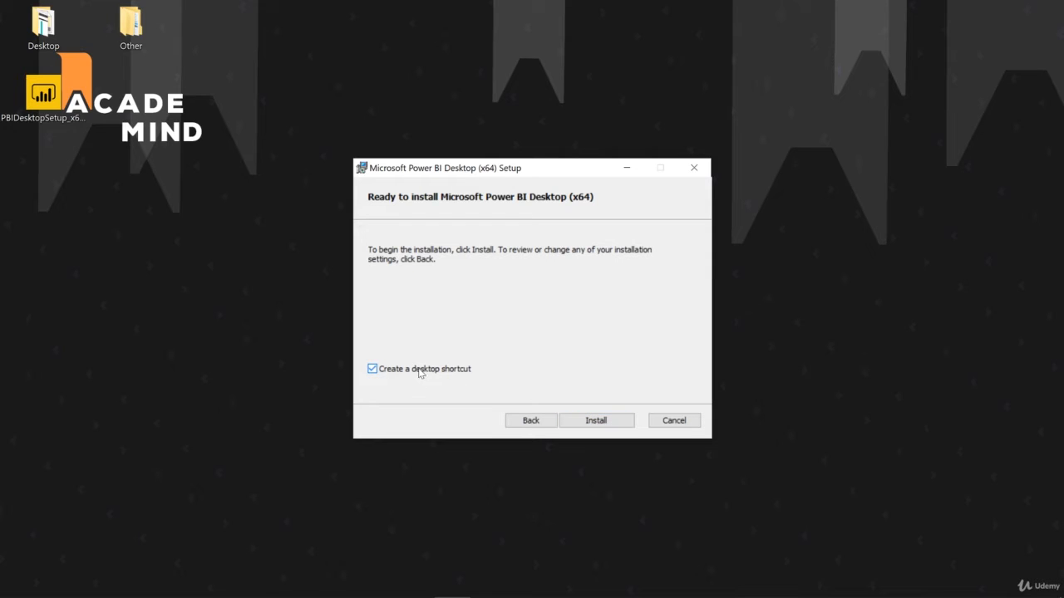
pyautogui.click(595, 421)
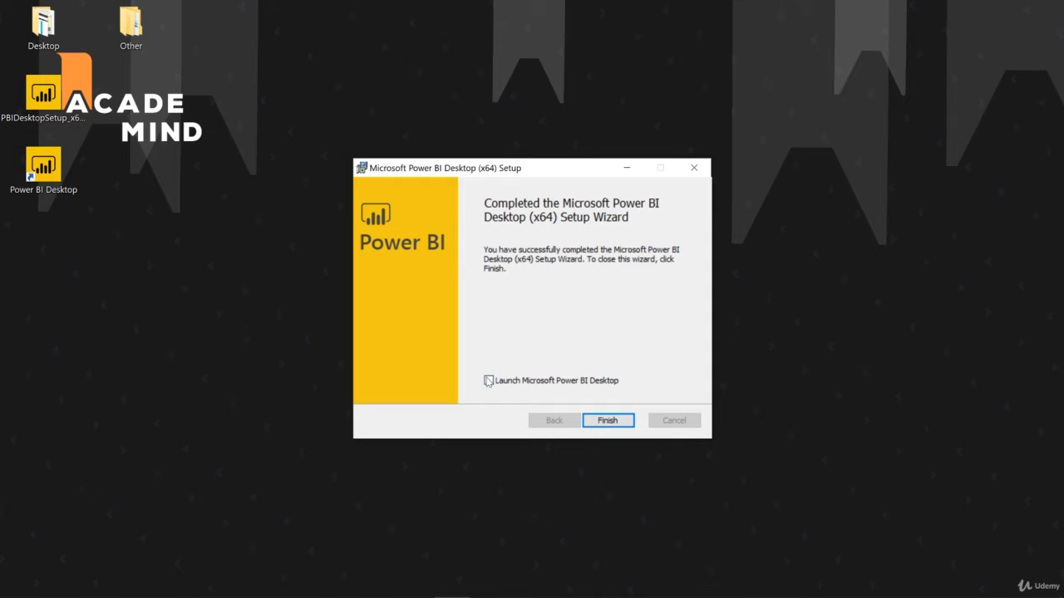
pyautogui.click(608, 420)
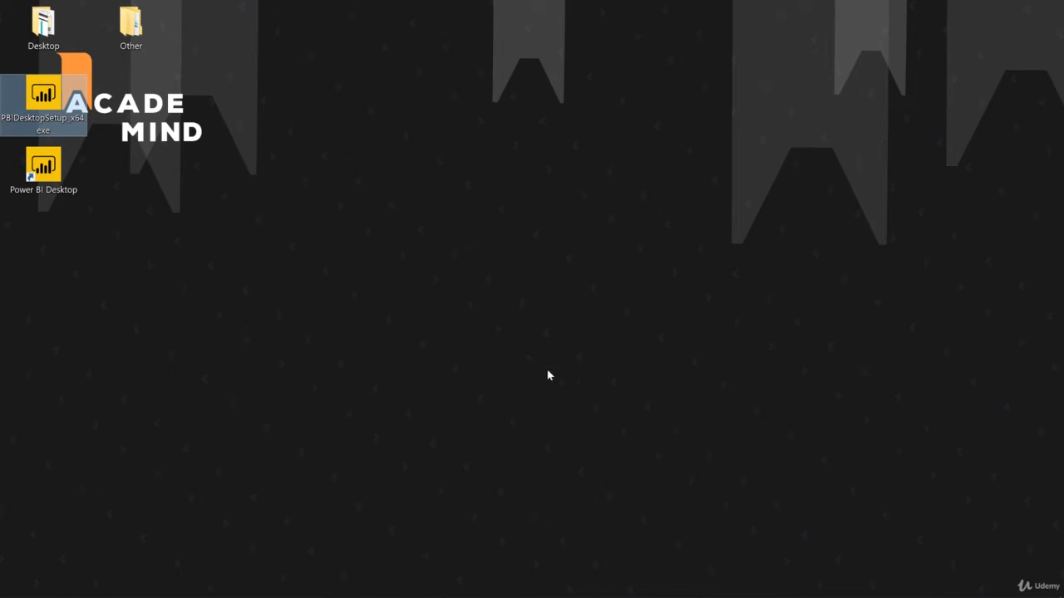
# Switch to Power BI Desktop using its new desktop shortcut and dismiss the welcome screen.
pyautogui.moveTo(45, 180); pyautogui.dragTo(212, 42)
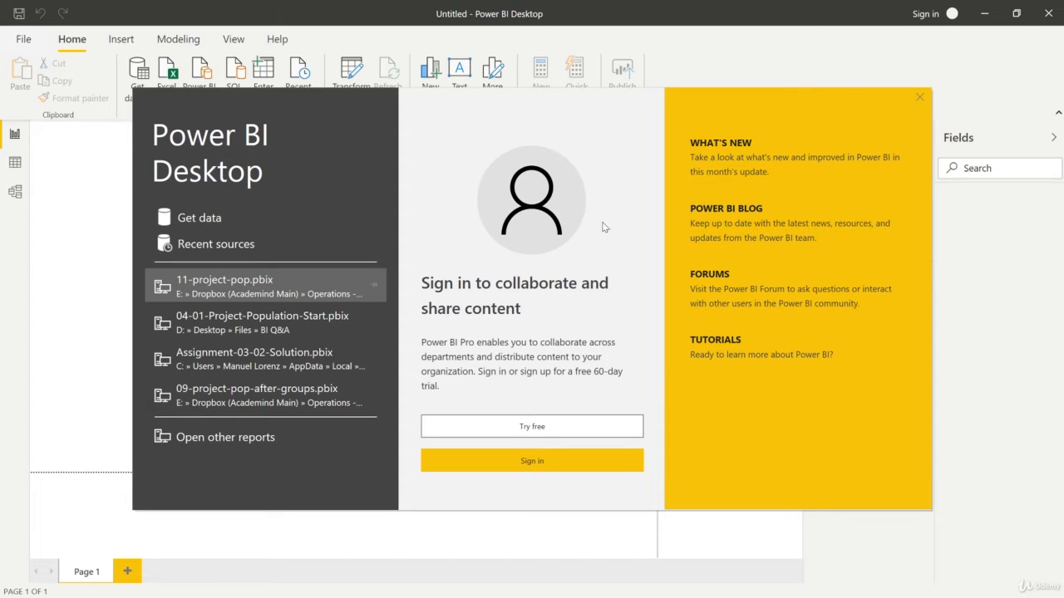
pyautogui.click(920, 98)
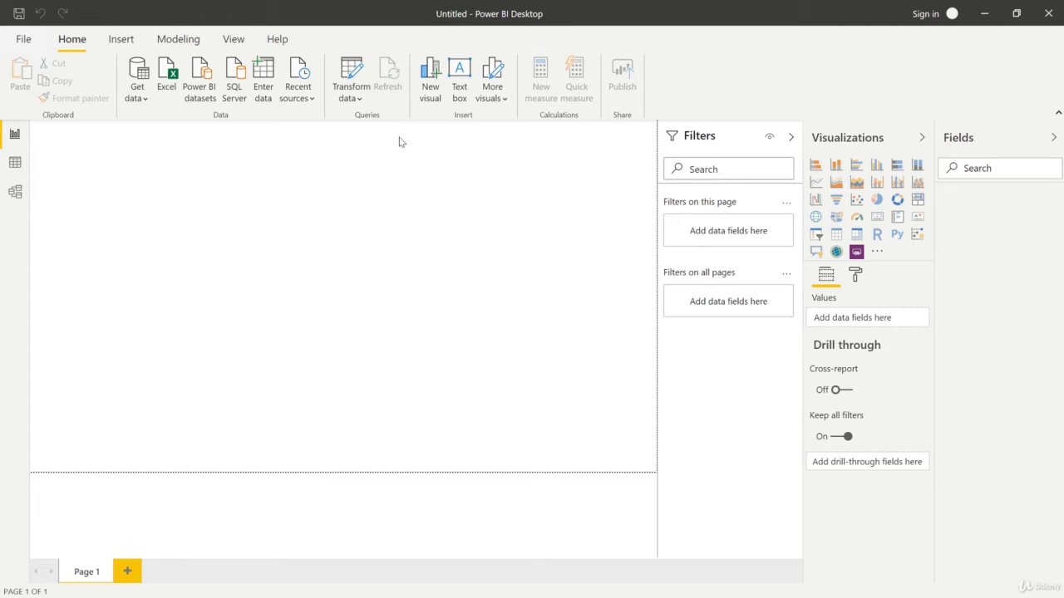
# Apply English (United States) as the current file's locale for import in the regional settings.
pyautogui.click(22, 42)
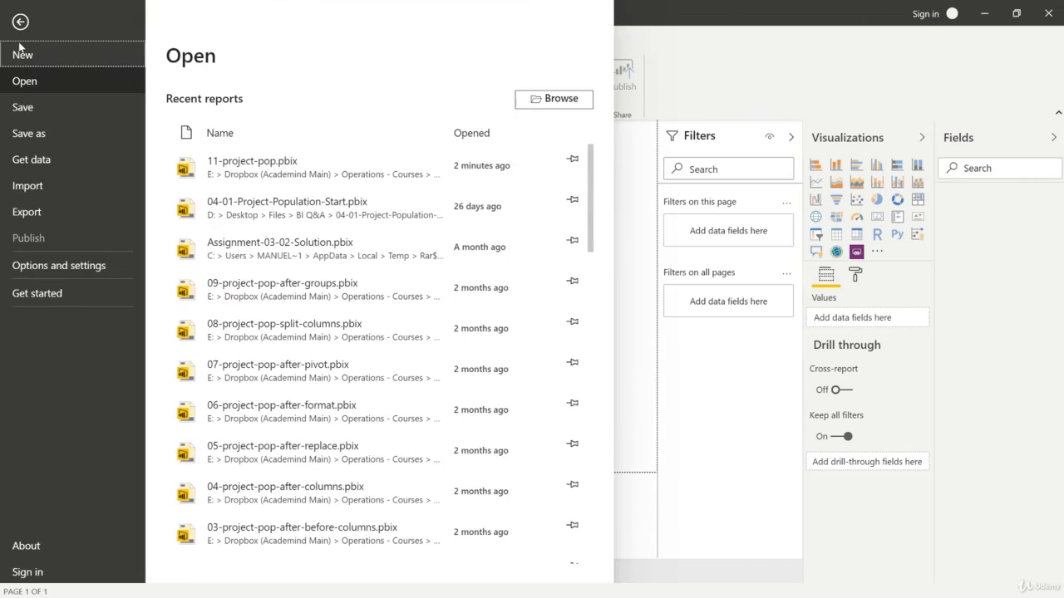
pyautogui.click(60, 270)
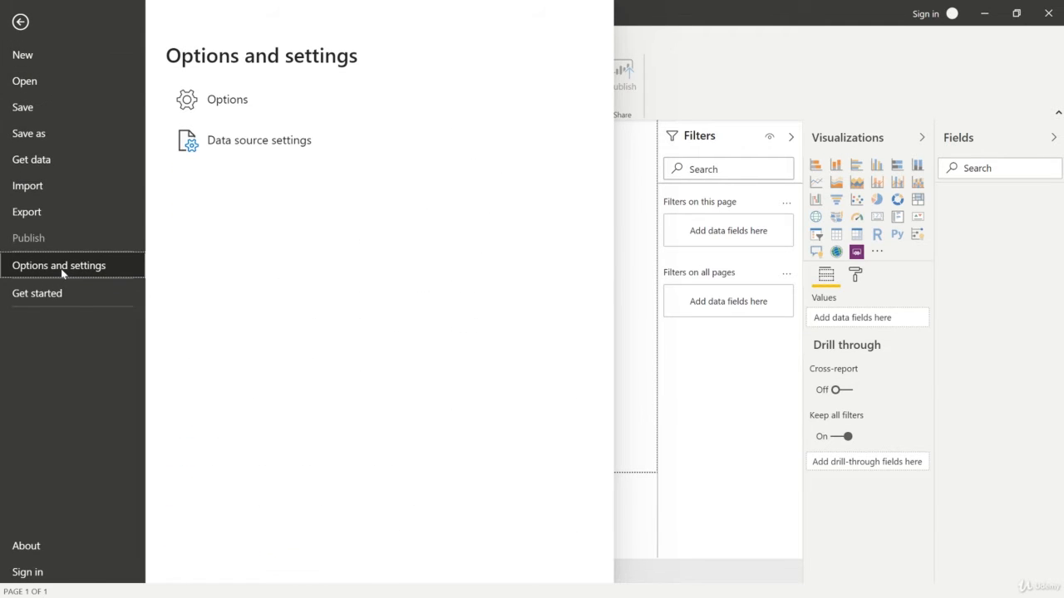
pyautogui.click(222, 103)
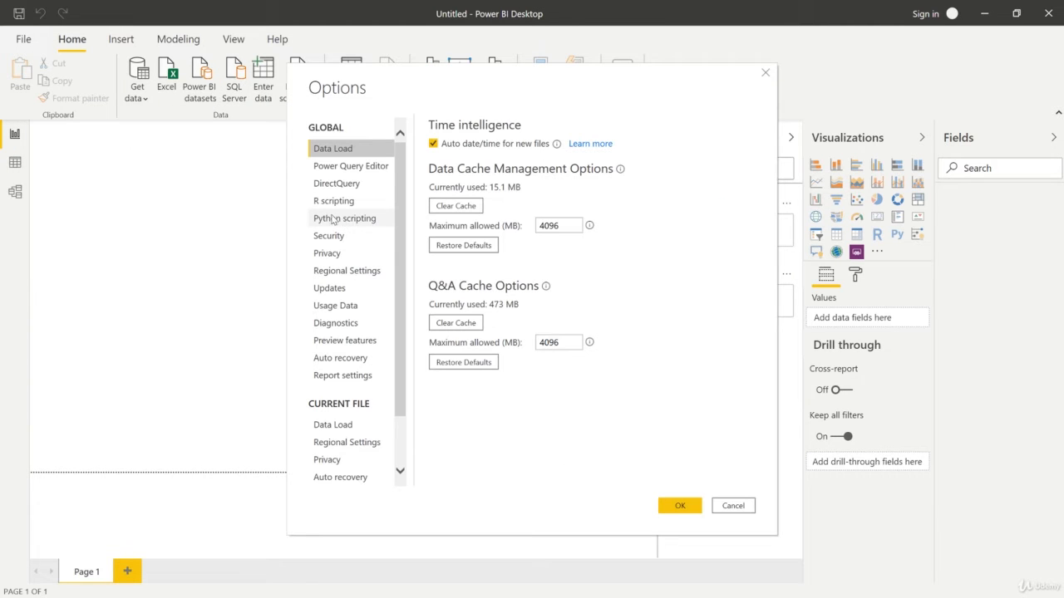
pyautogui.click(345, 445)
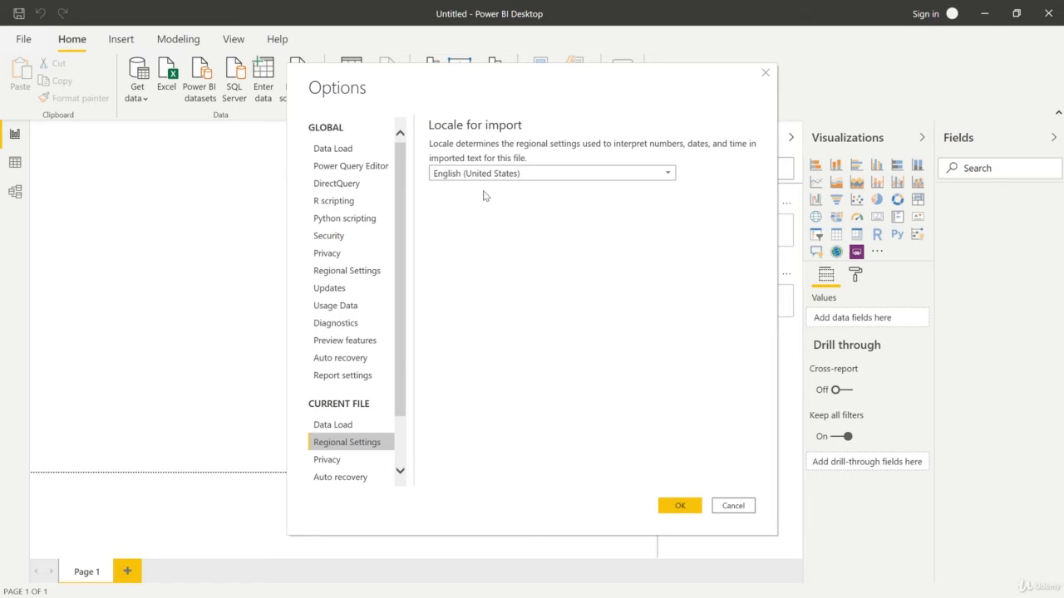
pyautogui.click(679, 505)
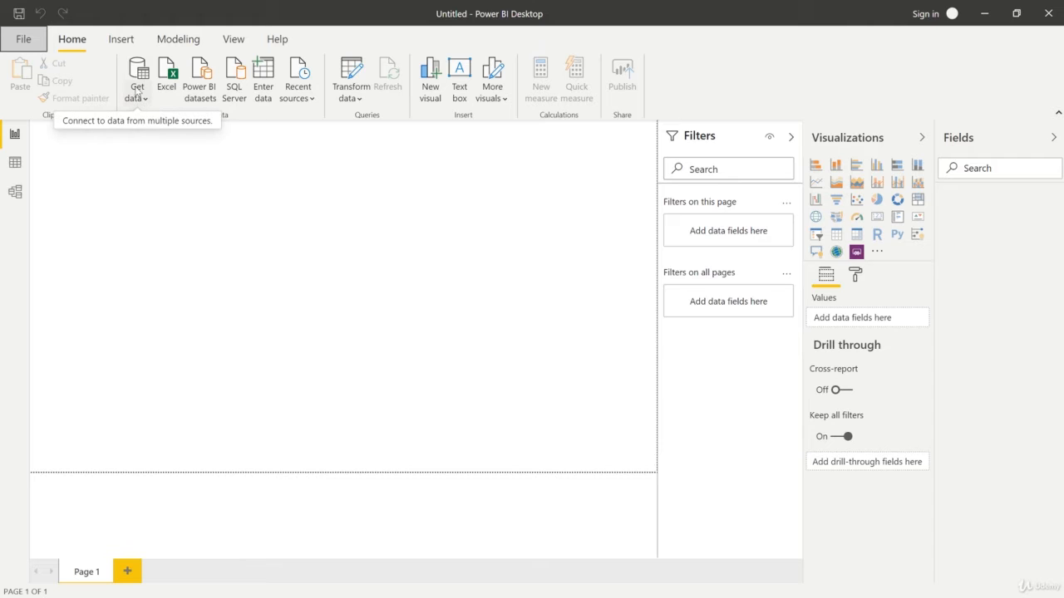
# Browse the File and Database categories of the full Get Data list, search it for "web" and connect with the Web source.
pyautogui.click(140, 98)
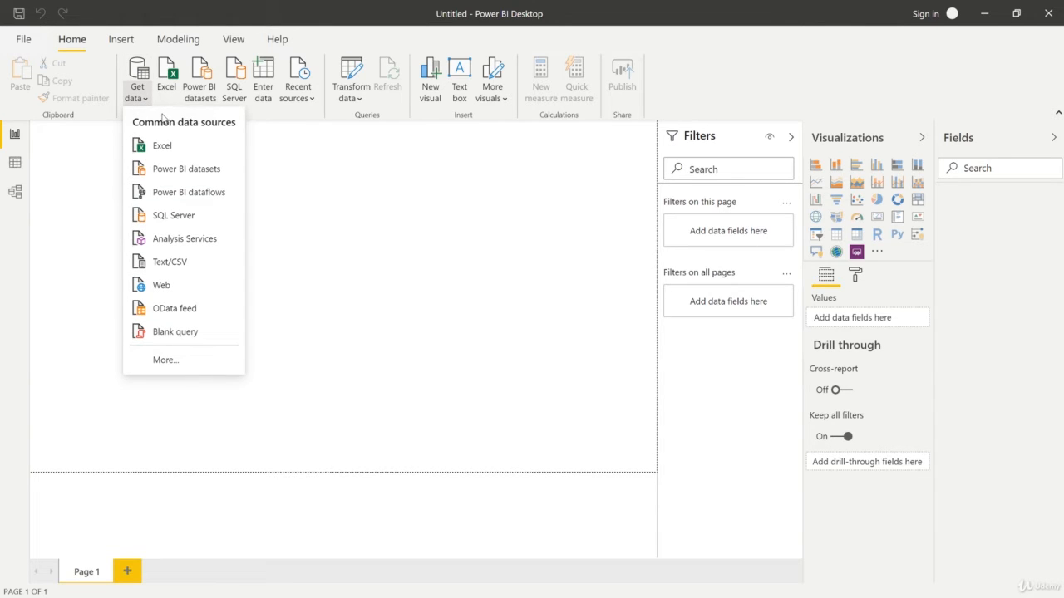
pyautogui.click(142, 70)
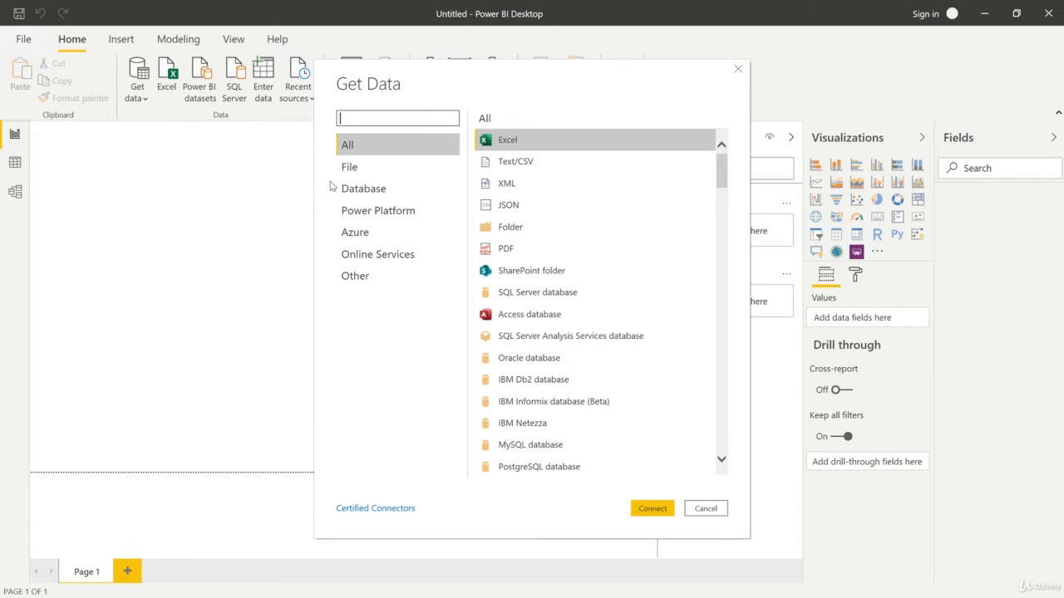
pyautogui.click(363, 171)
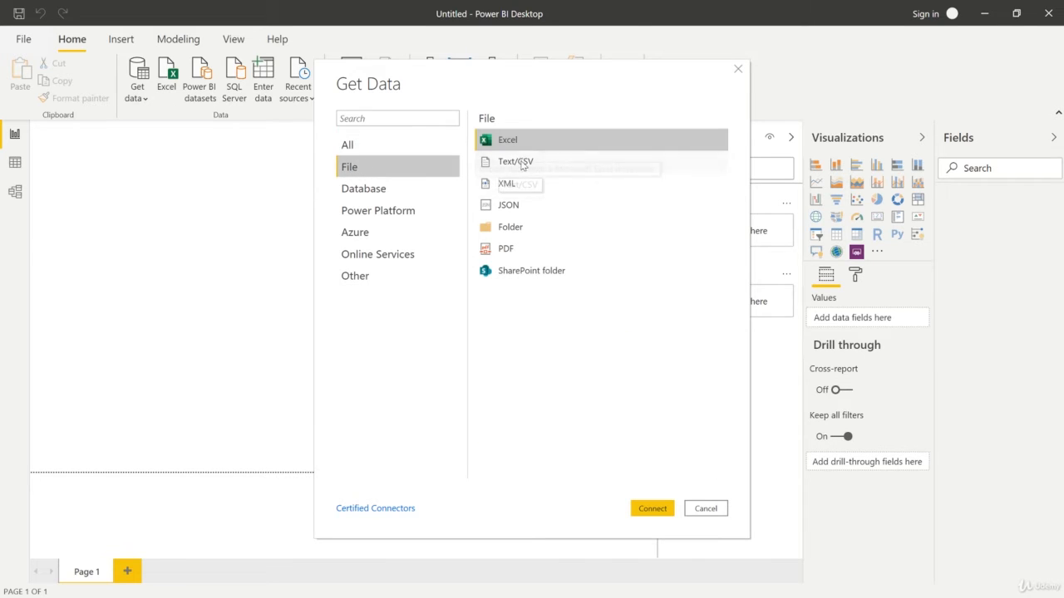
pyautogui.click(387, 189)
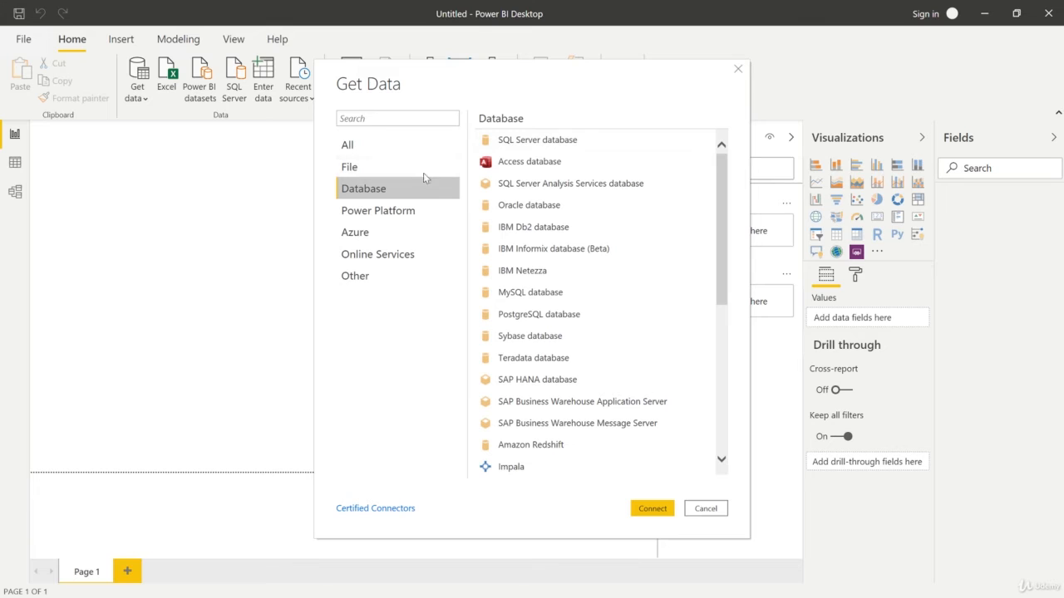
pyautogui.click(397, 118)
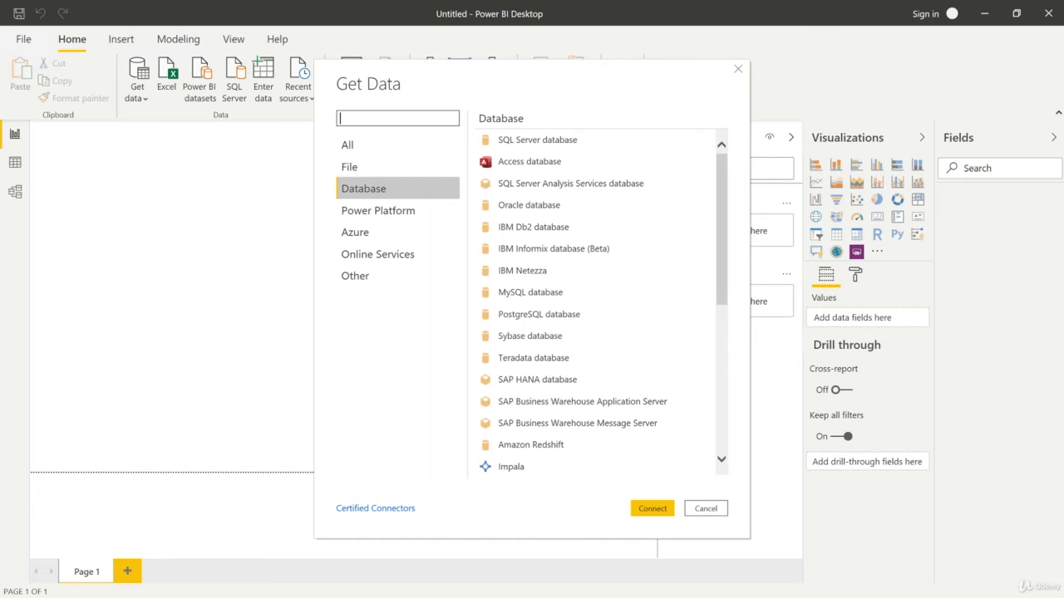
pyautogui.write('web')
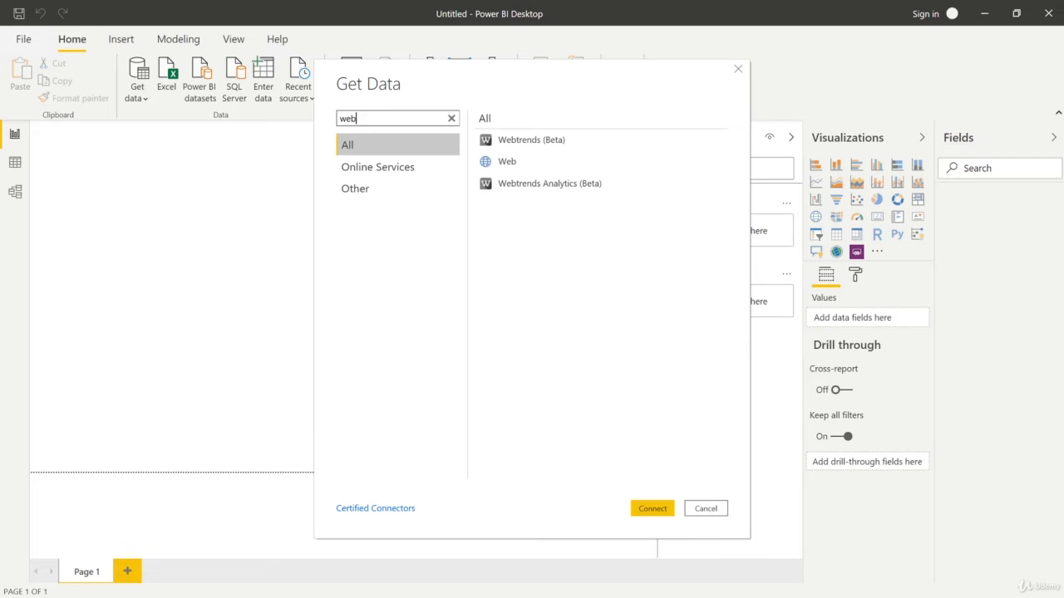
pyautogui.click(527, 164)
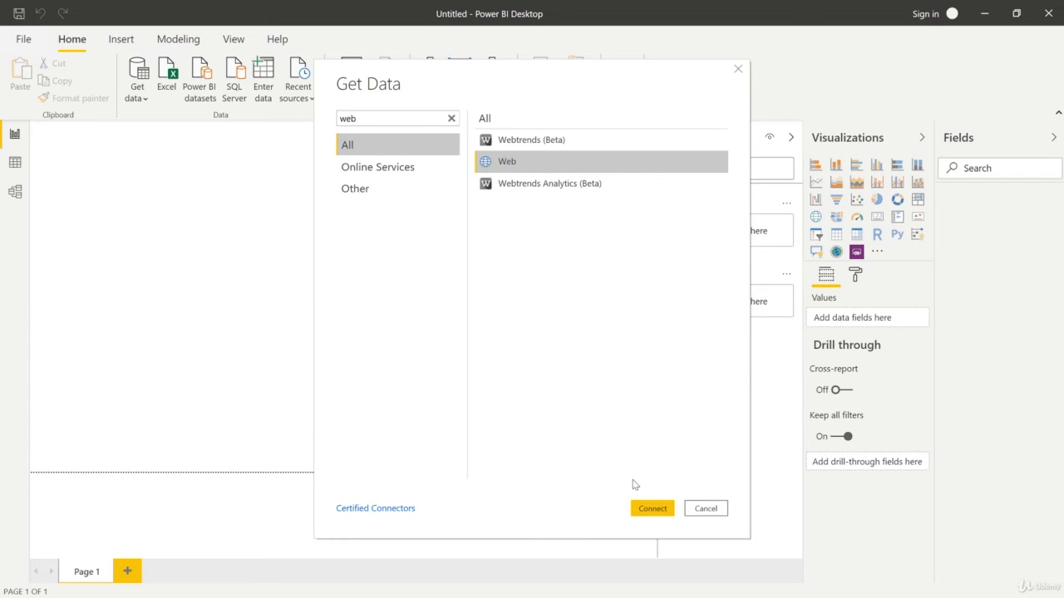
pyautogui.click(641, 509)
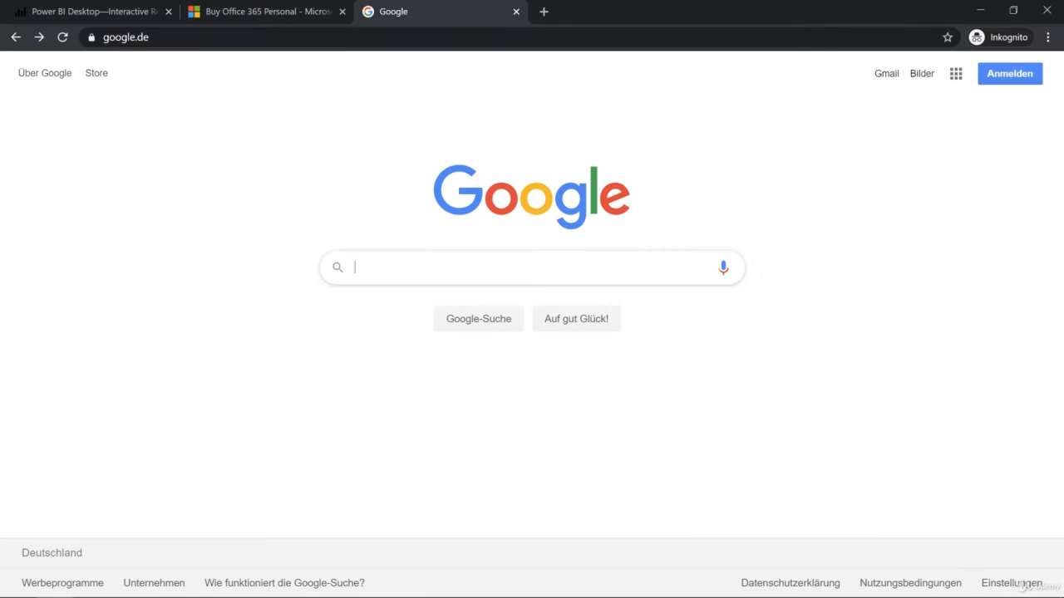
# Switch to the web browser, search Google for "imf world economic outlook database" and open the World Economic Outlook Database April 2020 result.
pyautogui.write('imf world e')
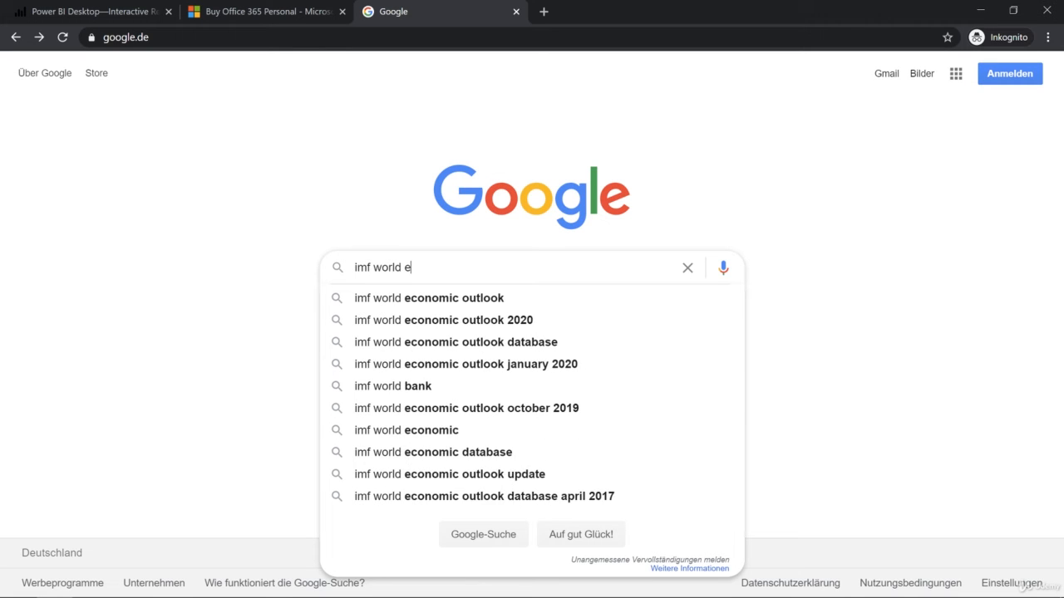
pyautogui.write('conomi')
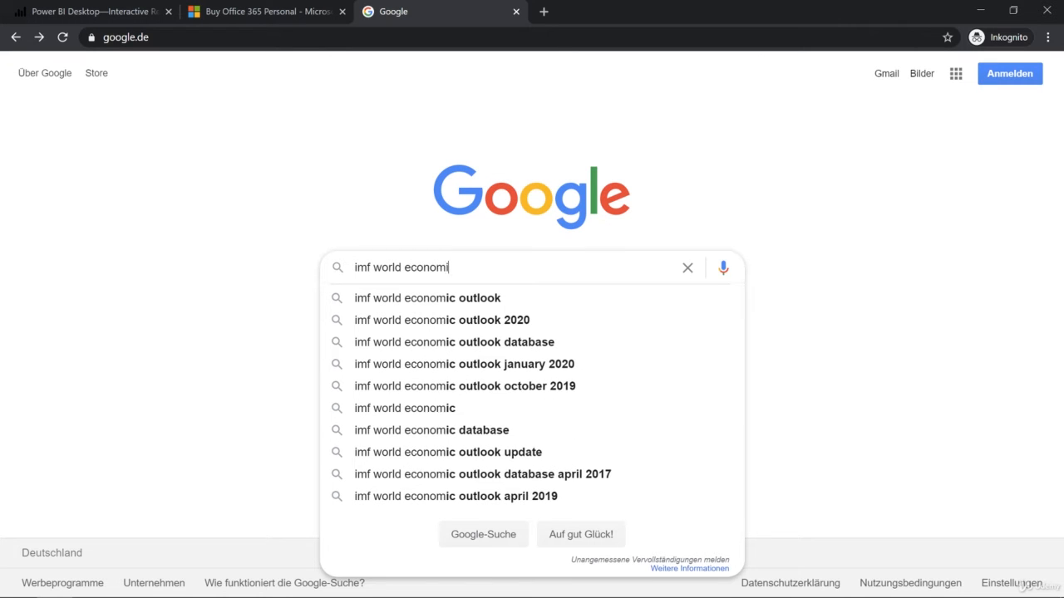
pyautogui.write('c outloo')
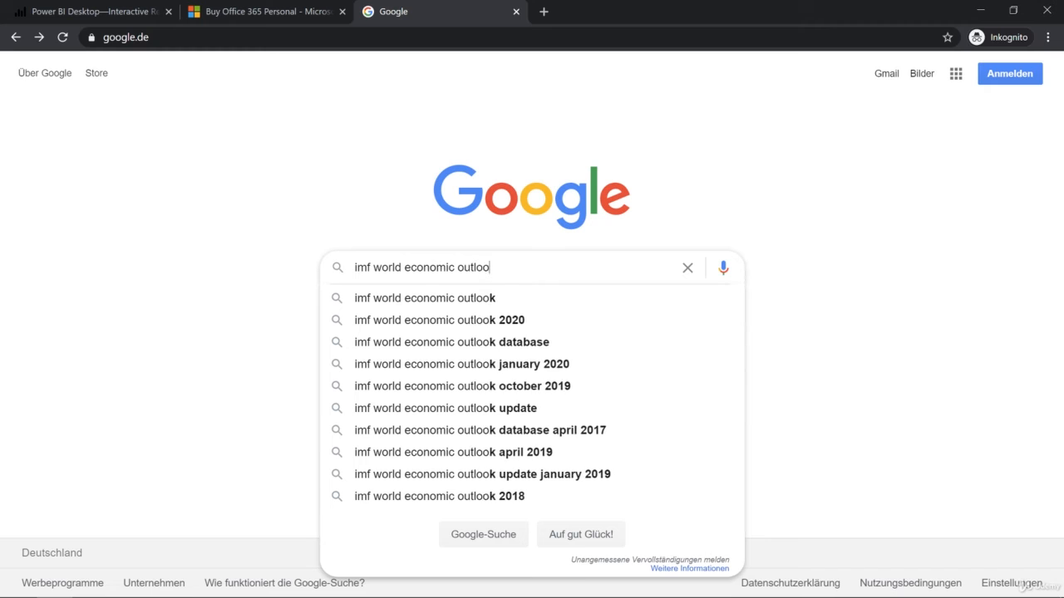
pyautogui.write('k database')
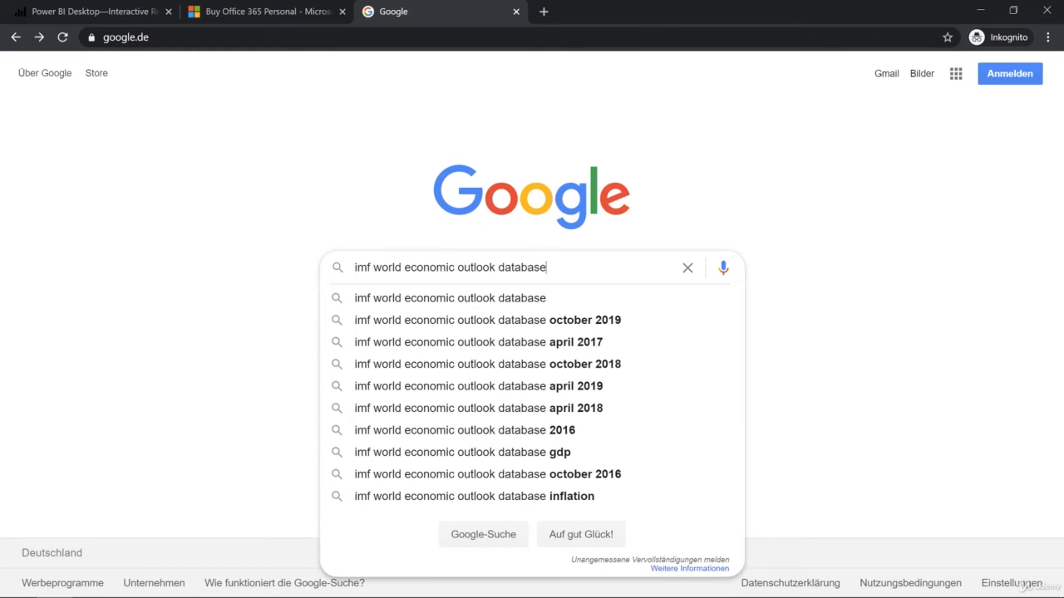
pyautogui.press('Return')
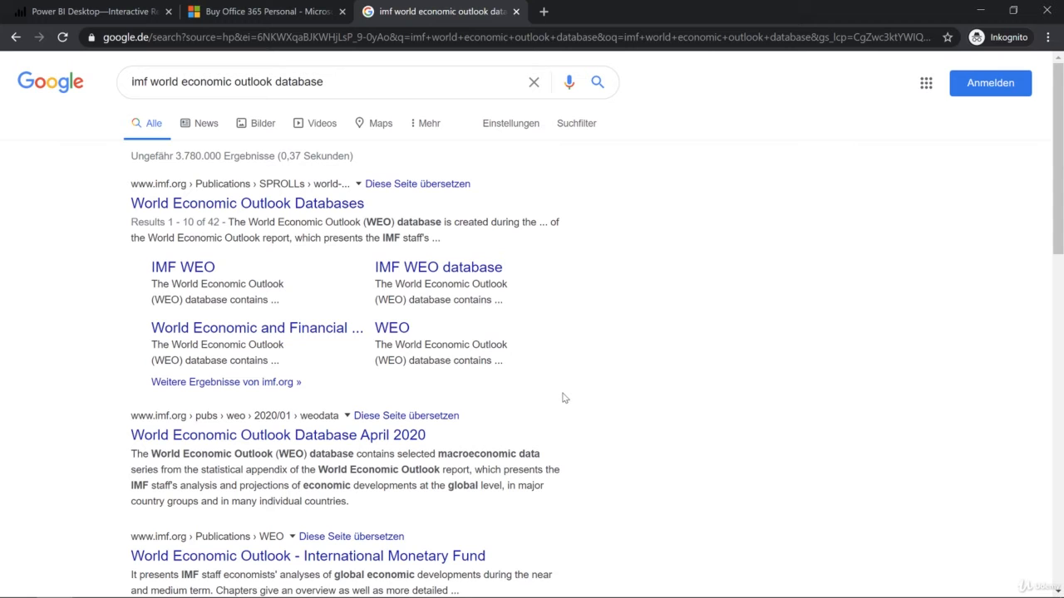
pyautogui.click(359, 434)
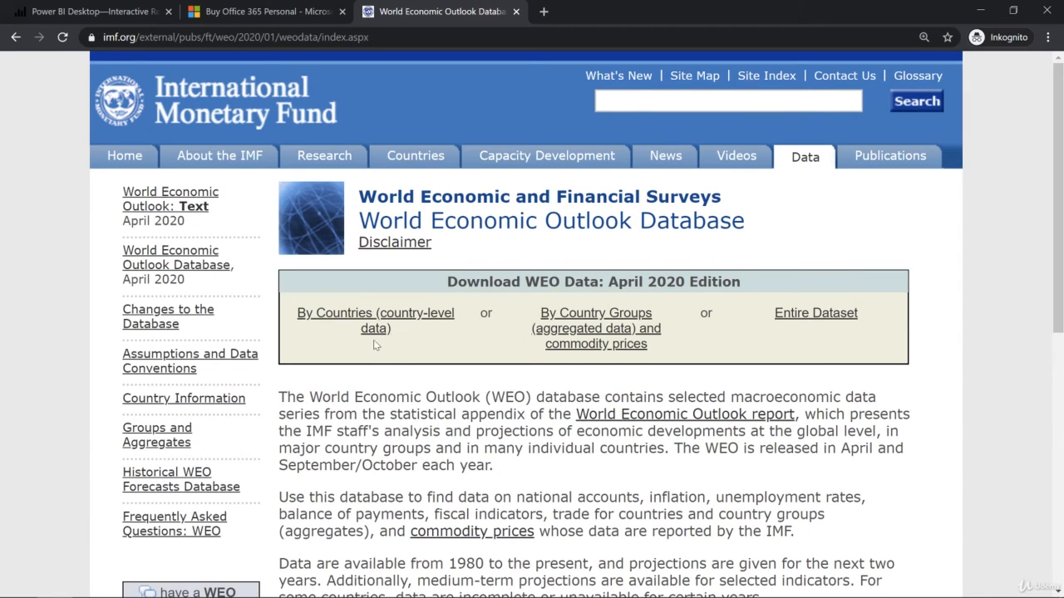
# Prepare a country-level report for all countries on gross domestic product, current prices (purchasing power parity; international dollars), for 2014 to 2021.
pyautogui.click(400, 318)
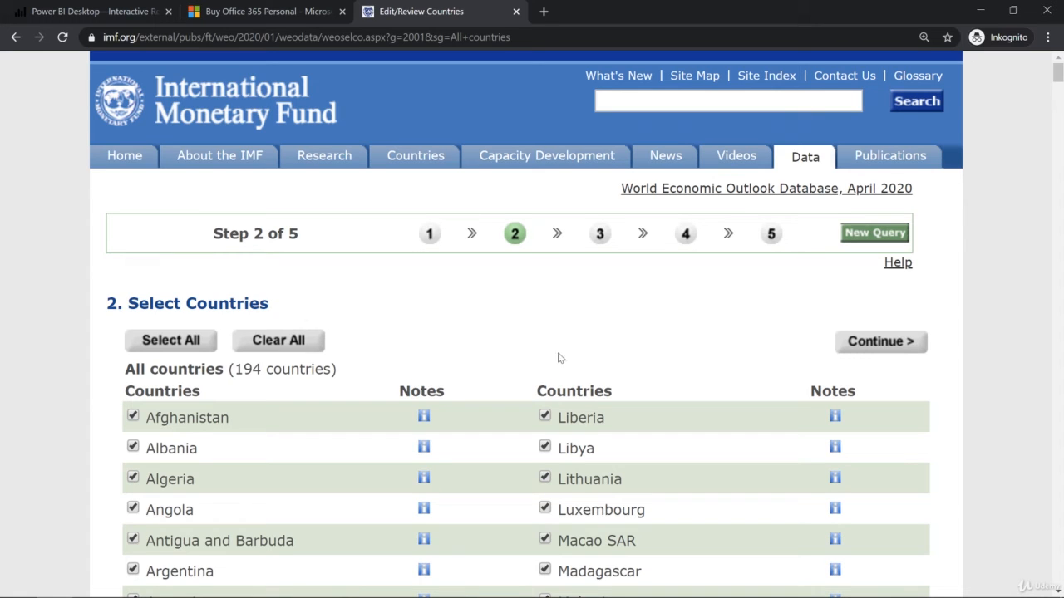
pyautogui.click(857, 343)
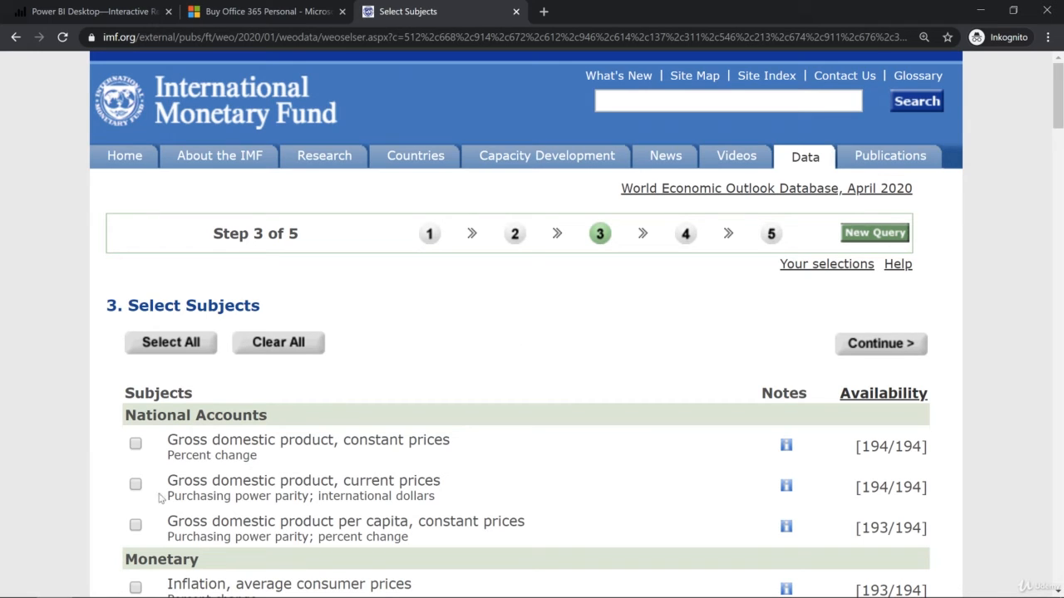
pyautogui.click(136, 485)
pyautogui.click(860, 343)
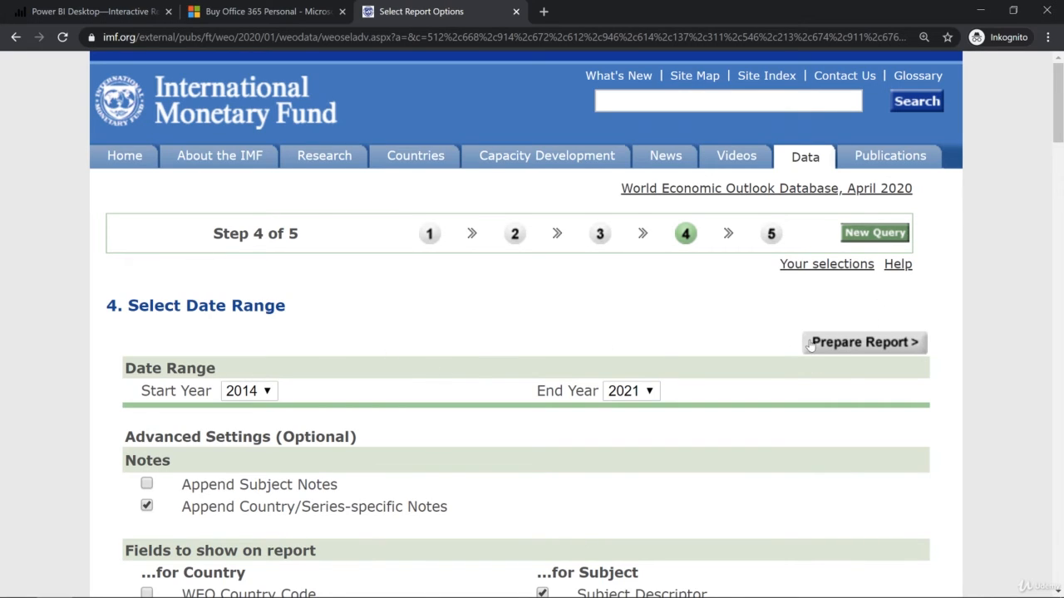
pyautogui.click(854, 344)
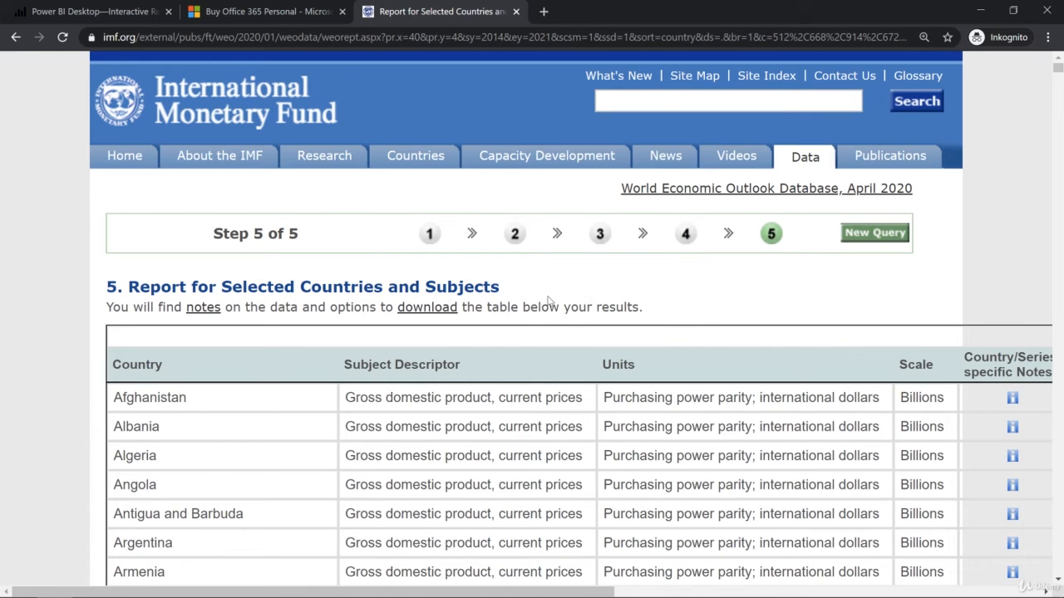
pyautogui.moveTo(522, 586); pyautogui.dragTo(174, 446)
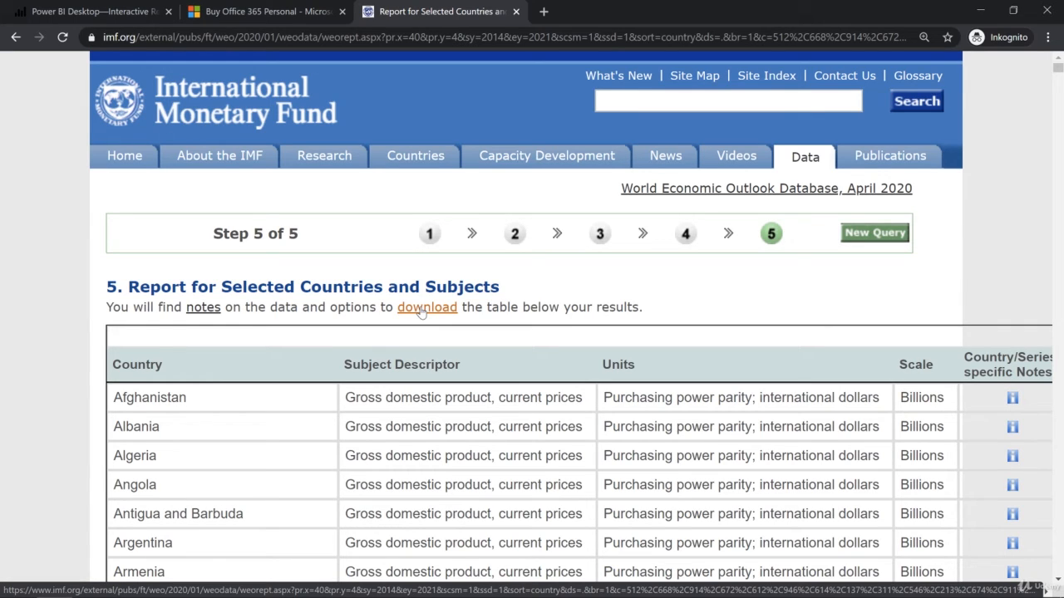
pyautogui.click(407, 36)
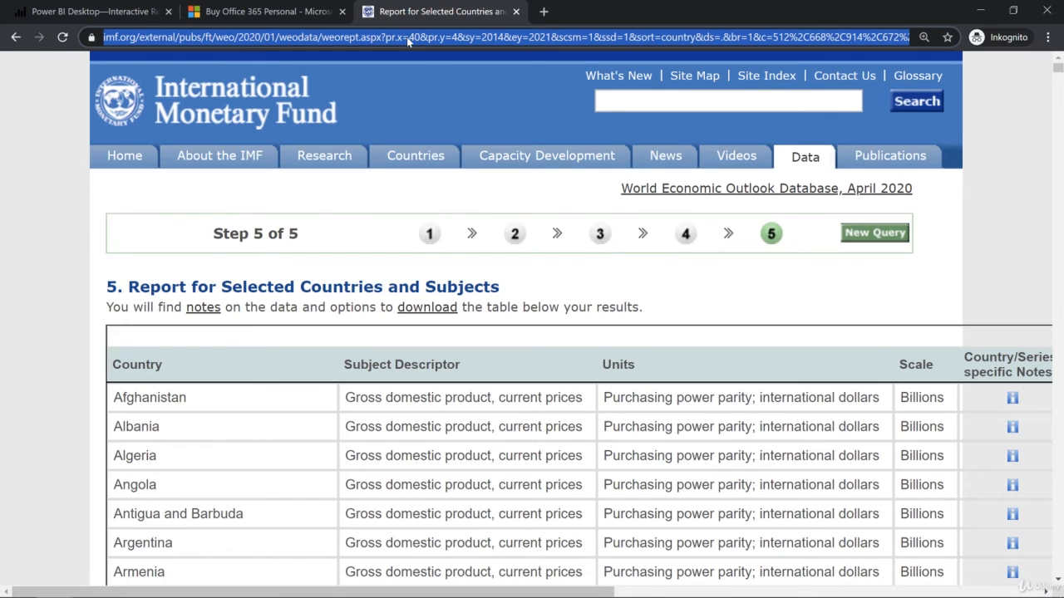
pyautogui.rightClick(401, 36)
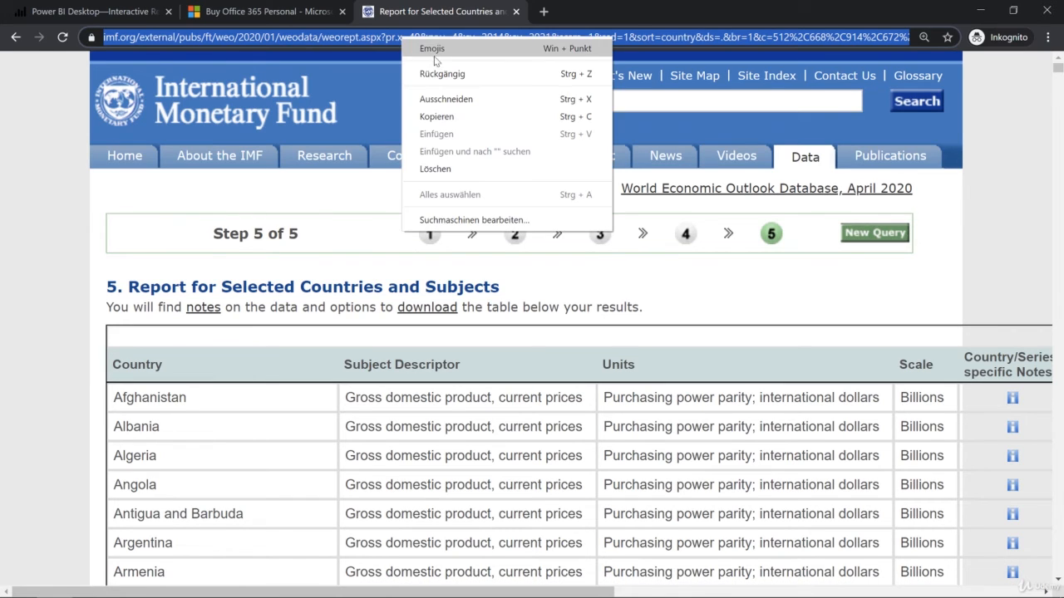
pyautogui.click(419, 116)
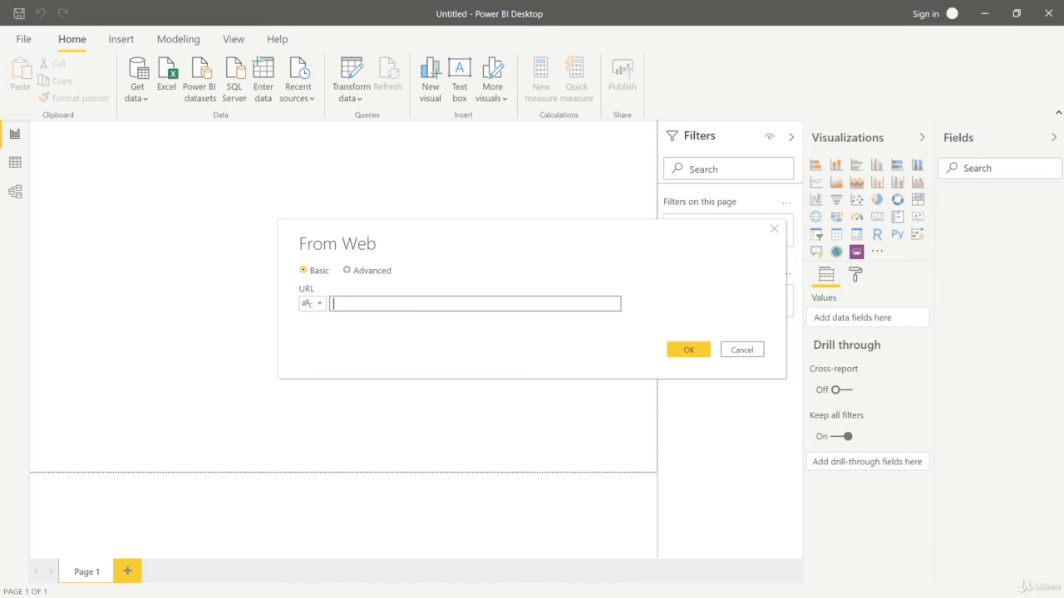
pyautogui.rightClick(418, 304)
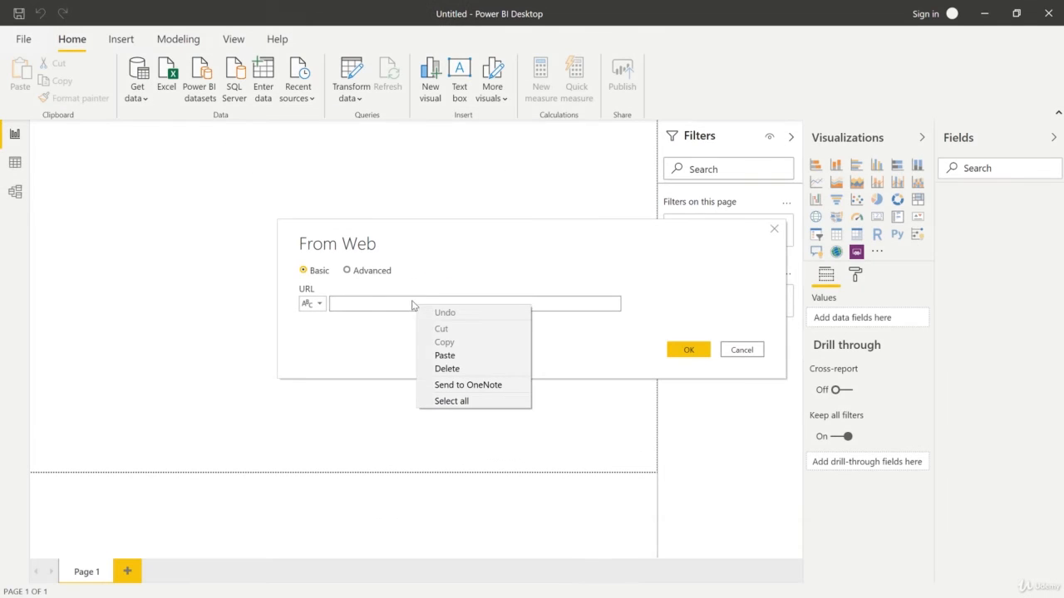
pyautogui.click(455, 355)
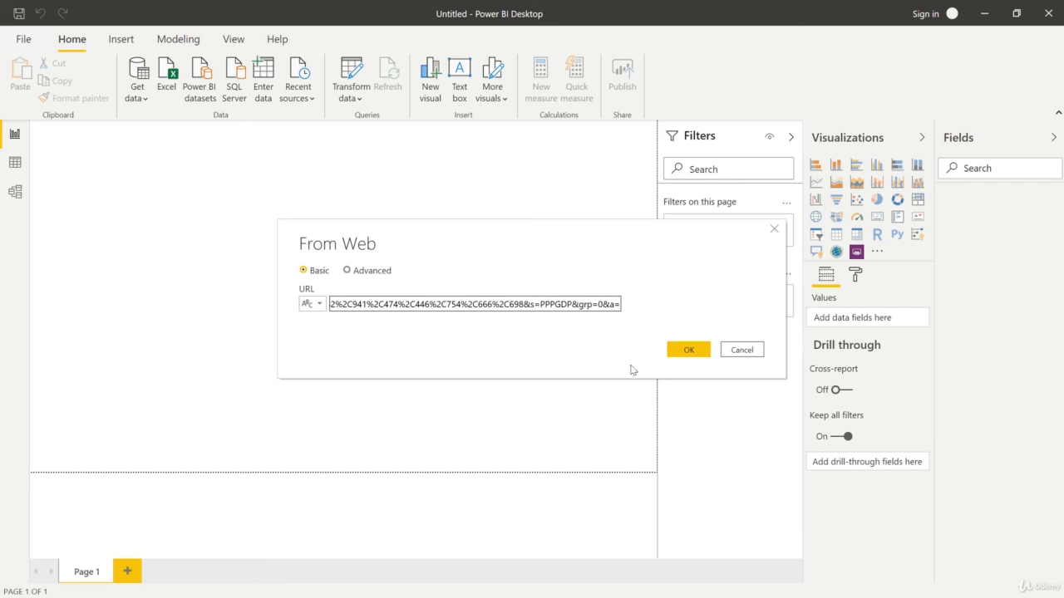
pyautogui.click(691, 353)
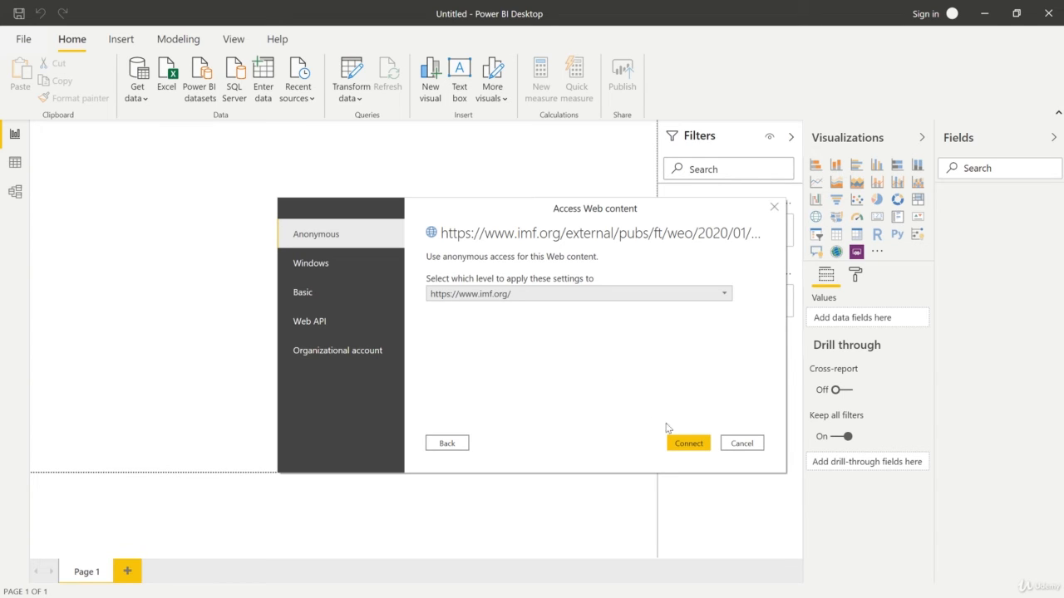
pyautogui.click(683, 445)
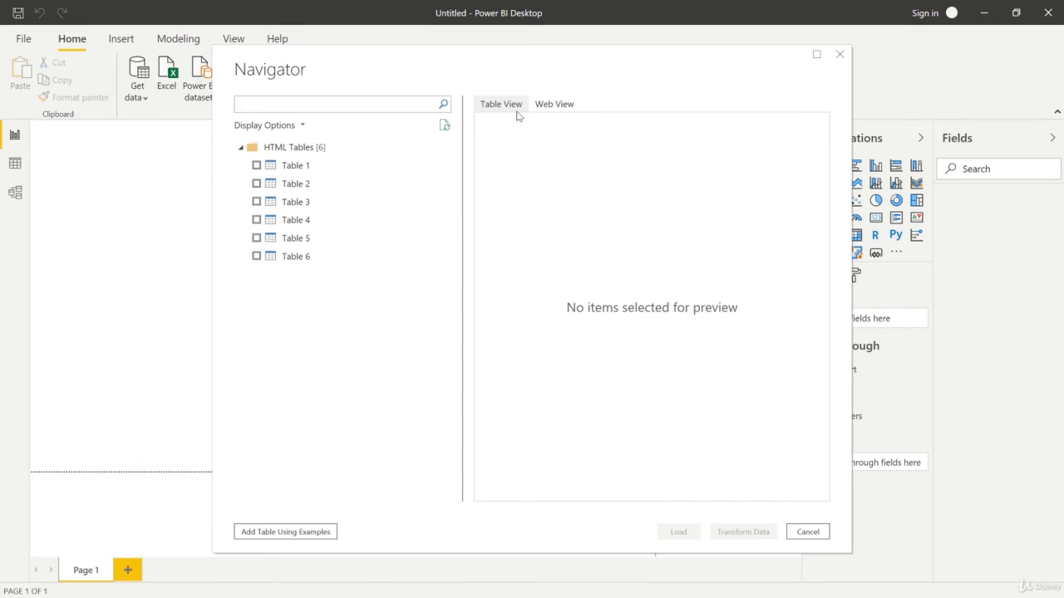
# Preview Table 1, Table 3 and Table 5 in the Navigator and compare them with the source page in Web View.
pyautogui.click(301, 168)
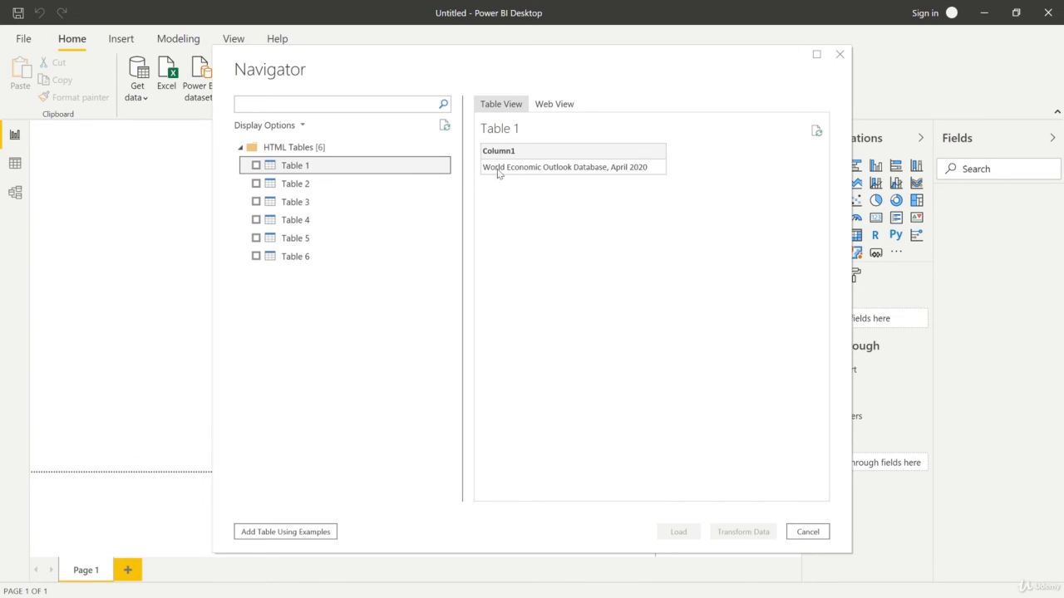
pyautogui.click(326, 200)
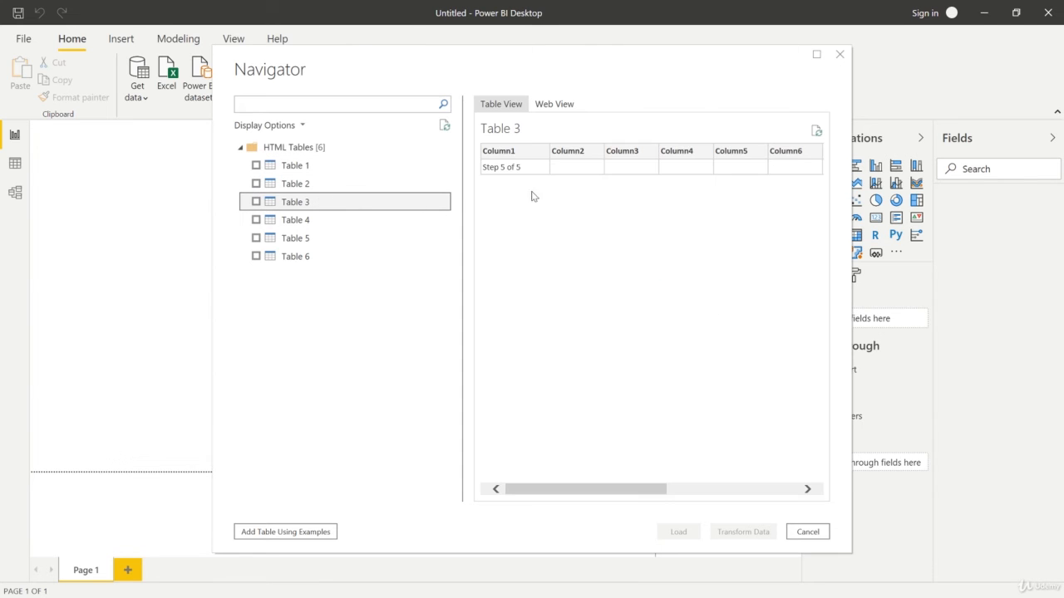
pyautogui.click(299, 238)
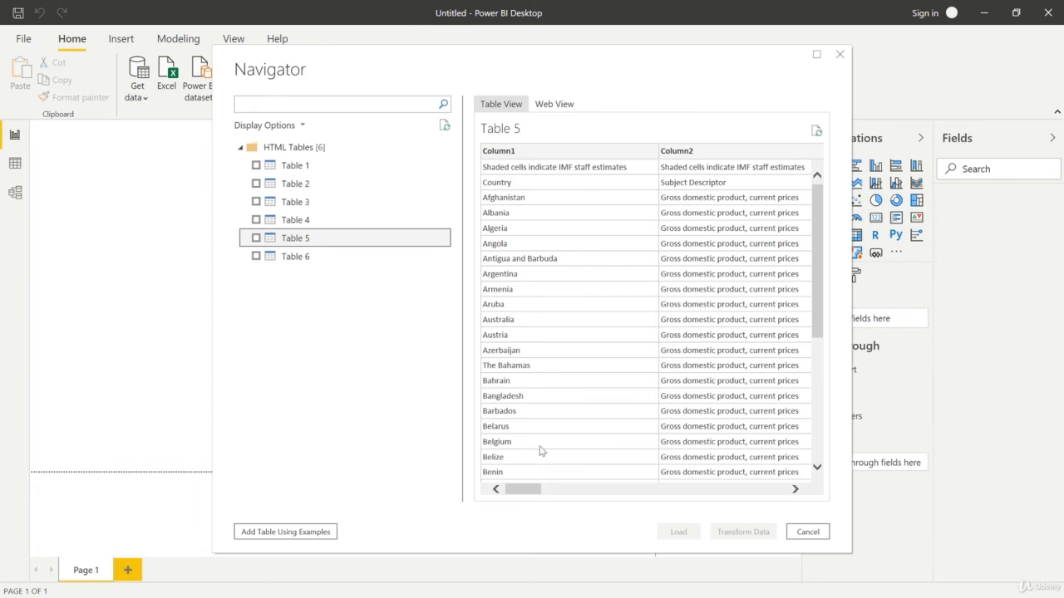
pyautogui.moveTo(523, 479)
pyautogui.mouseDown()
pyautogui.moveTo(613, 478)
pyautogui.moveTo(515, 480)
pyautogui.mouseUp()
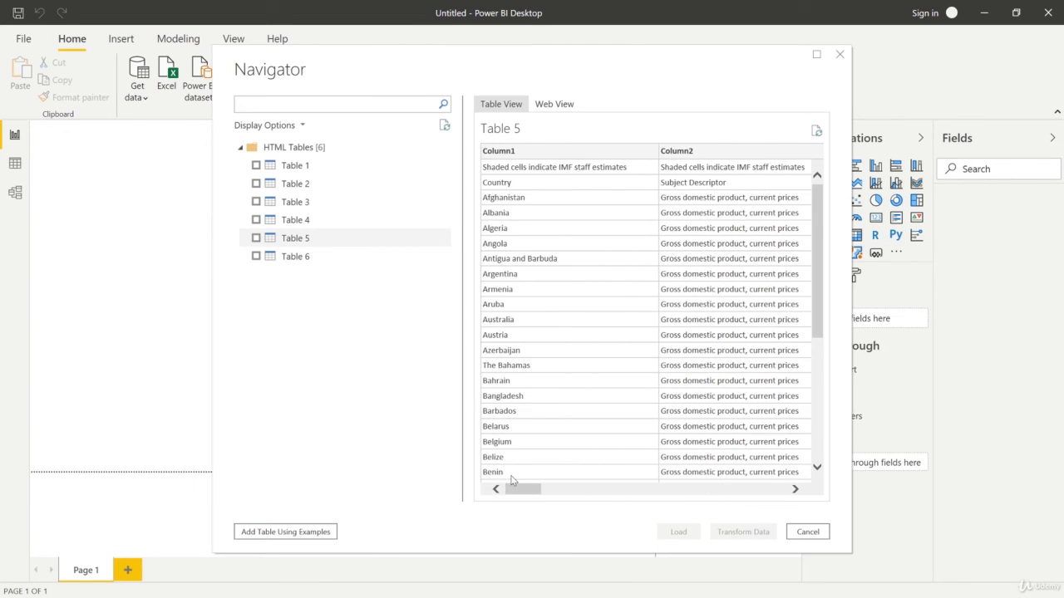
pyautogui.click(554, 105)
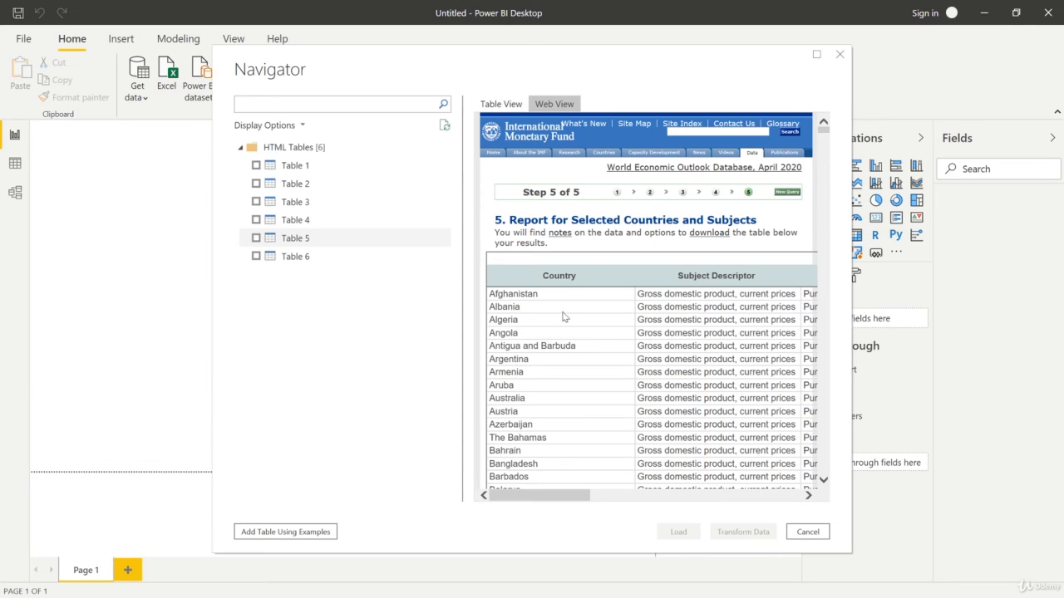
pyautogui.click(506, 105)
# Preview the HTML tables from Table 1 to Table 5, select Table 5 for import and open it for transformation in Power Query Editor.
pyautogui.click(308, 167)
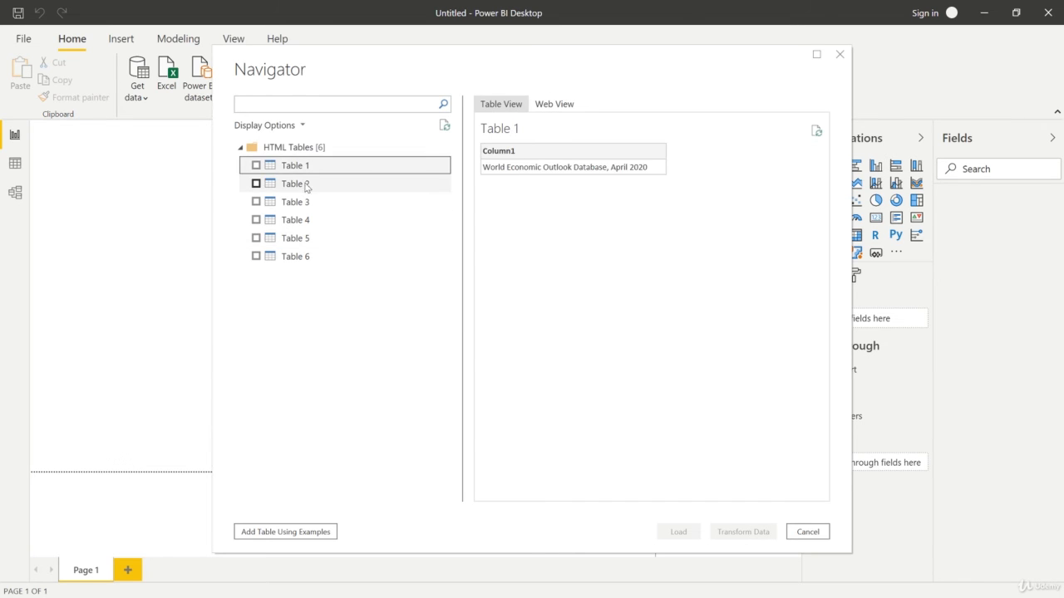
pyautogui.click(305, 184)
pyautogui.click(305, 203)
pyautogui.click(303, 220)
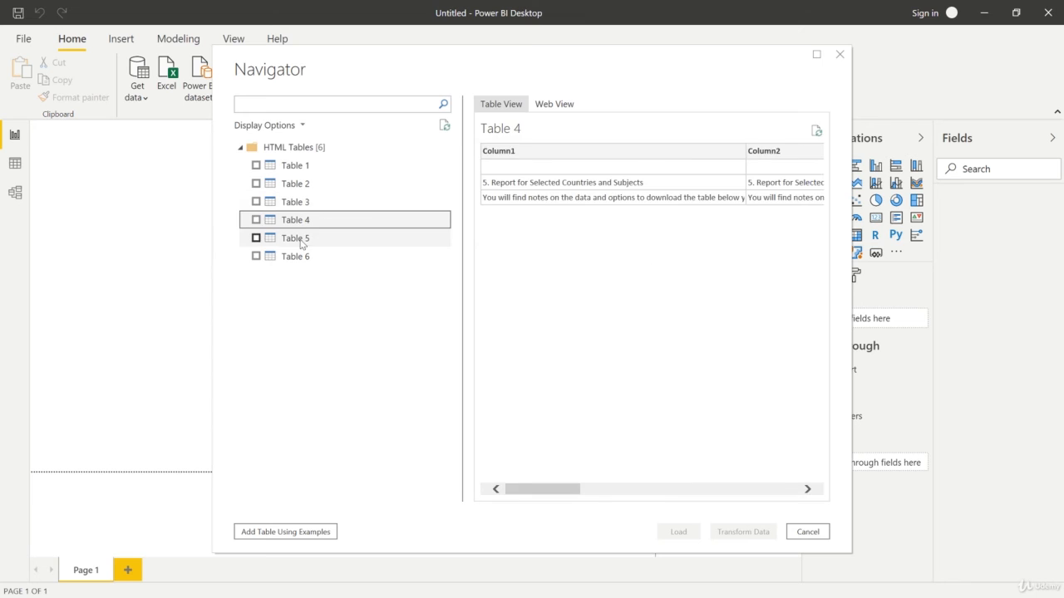
pyautogui.click(301, 239)
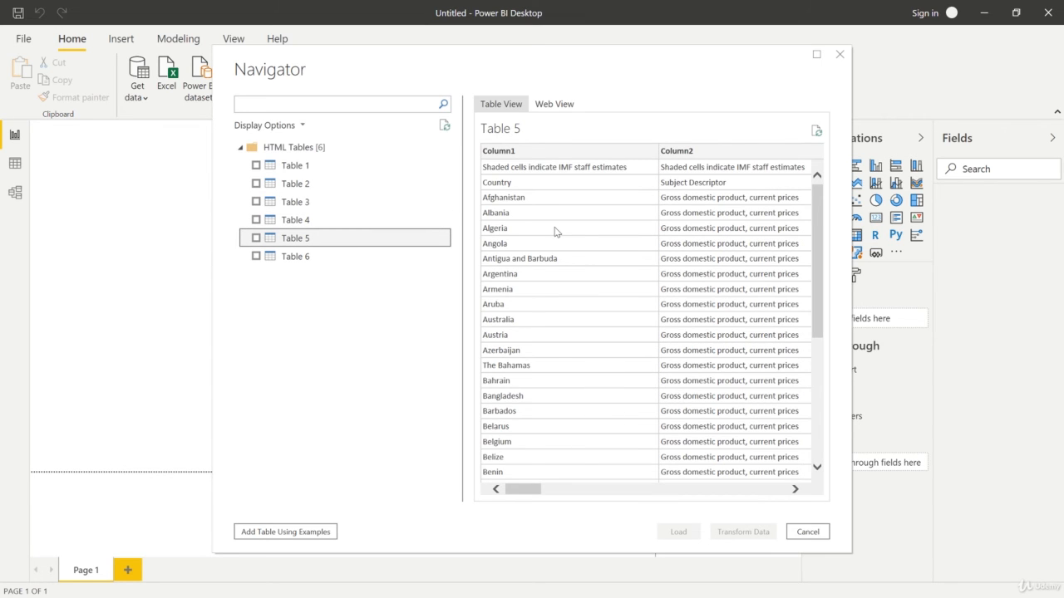
pyautogui.click(256, 239)
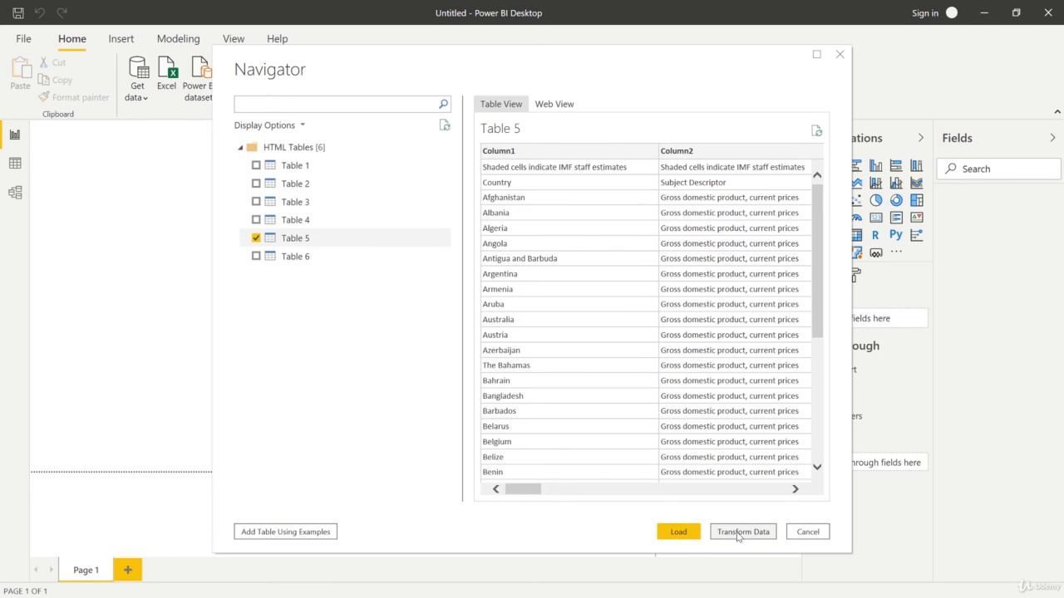
pyautogui.click(738, 534)
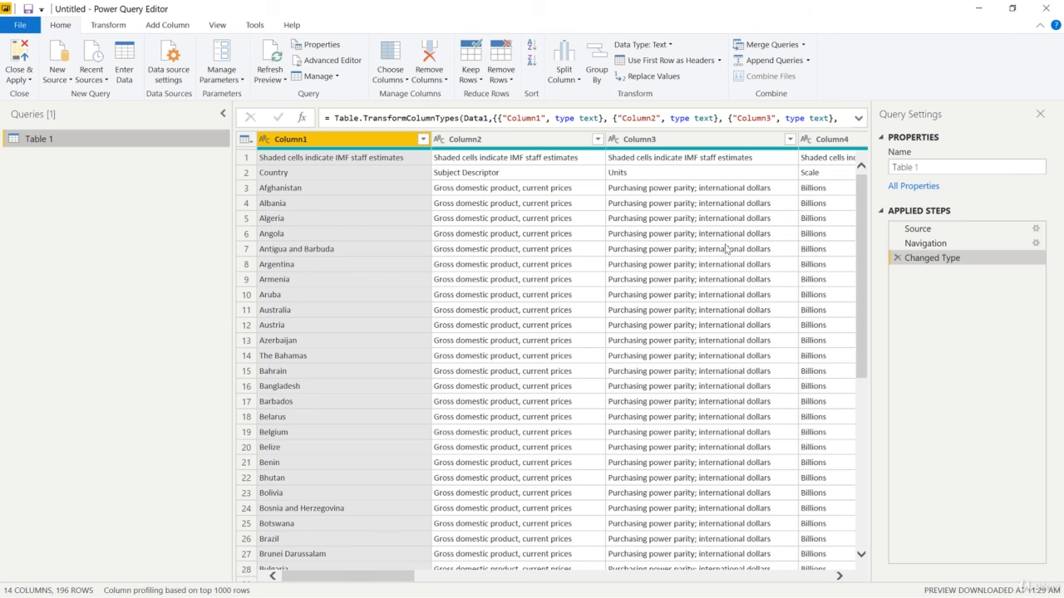
# Shrink and move the Power Query Editor window to look at the report window behind it, and maximize the editor again.
pyautogui.click(1012, 8)
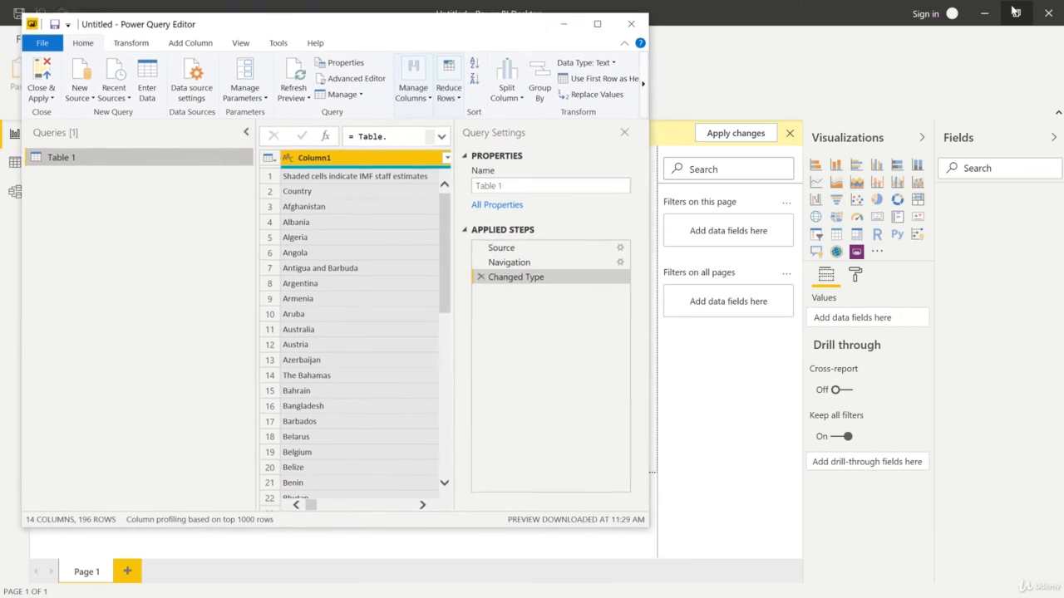
pyautogui.moveTo(494, 43); pyautogui.dragTo(750, 309)
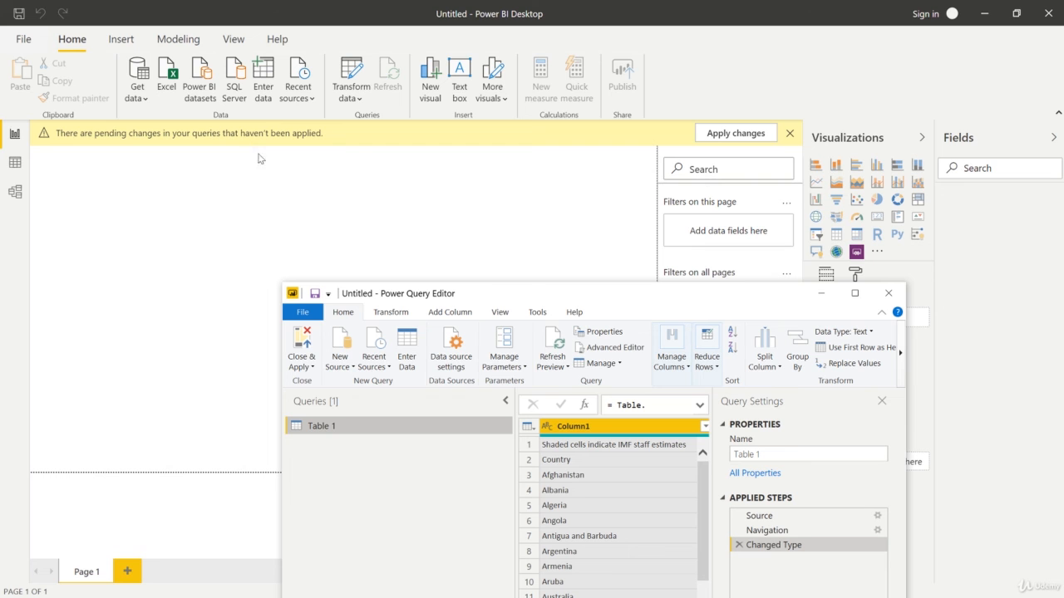
pyautogui.moveTo(609, 299); pyautogui.dragTo(559, 181)
pyautogui.doubleClick(557, 178)
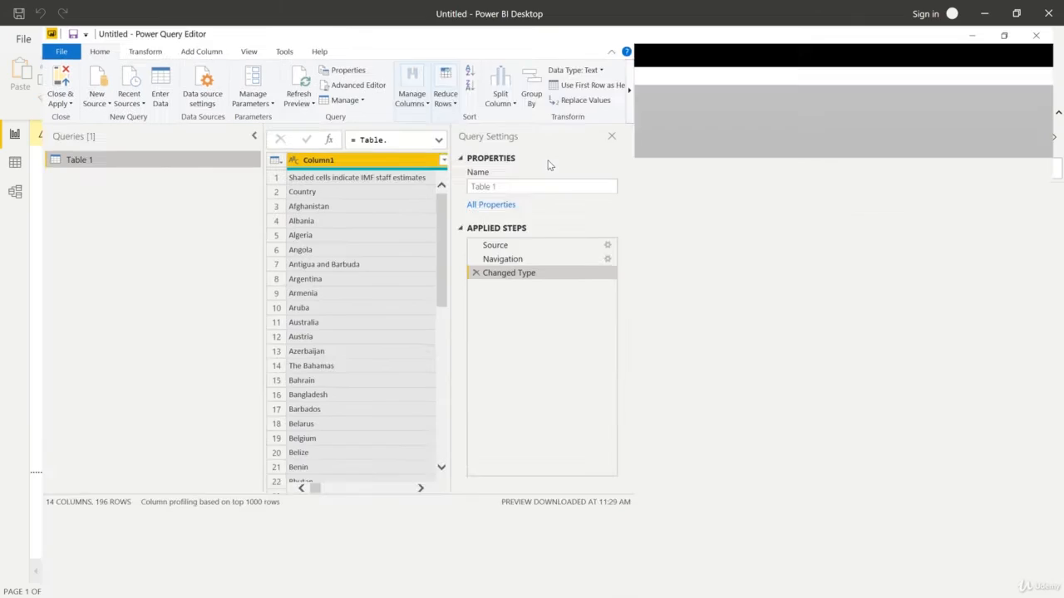